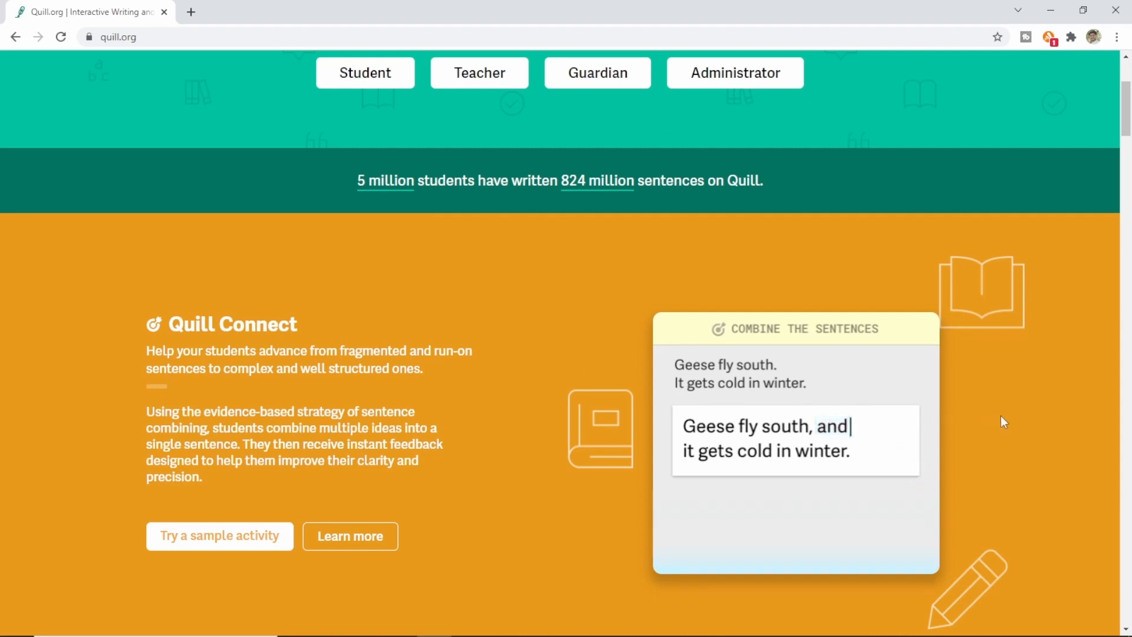
{"action": "scroll", "coordinate": [1001, 418], "scroll_direction": "down", "scroll_amount": 2}
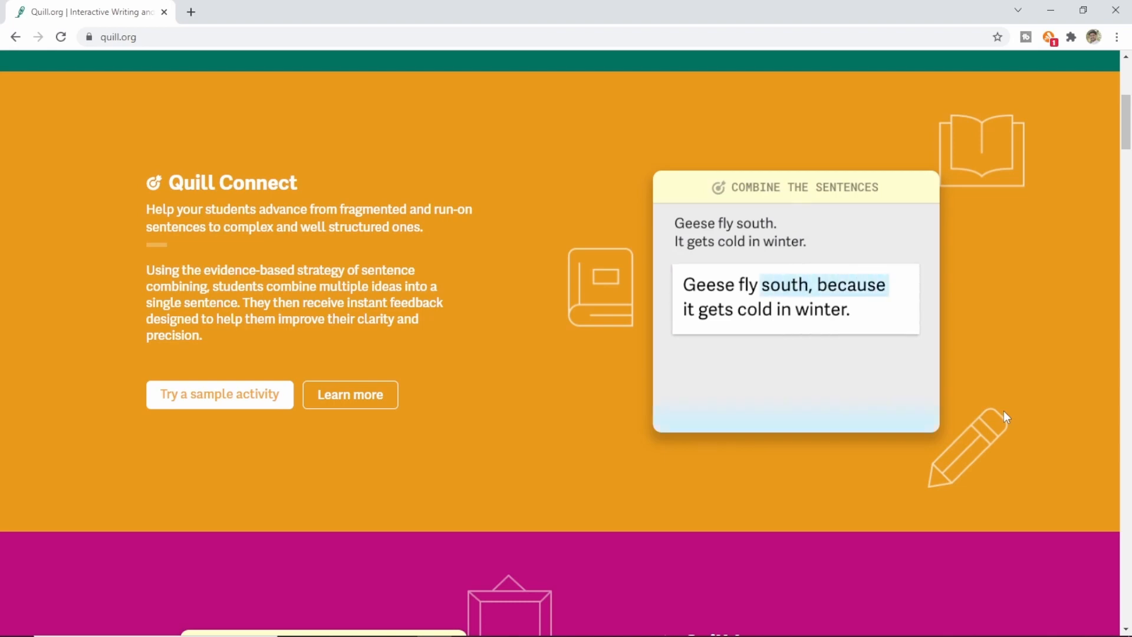
{"action": "scroll", "coordinate": [1005, 413], "scroll_direction": "down", "scroll_amount": 2}
{"action": "scroll", "coordinate": [1004, 410], "scroll_direction": "down", "scroll_amount": 3}
{"action": "scroll", "coordinate": [1001, 405], "scroll_direction": "down", "scroll_amount": 1}
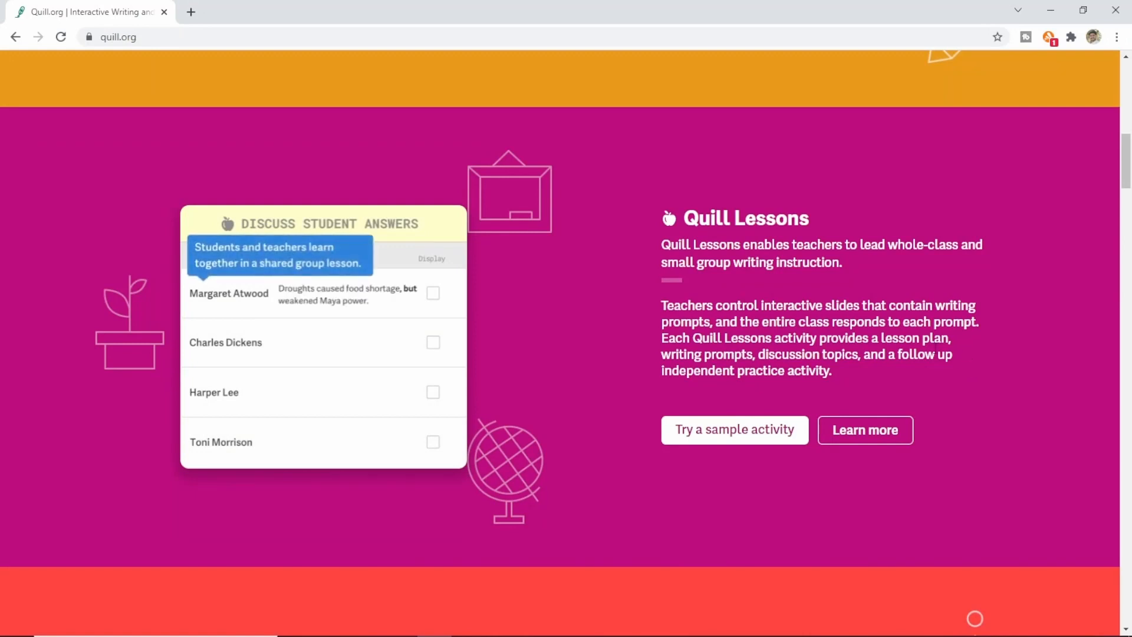
{"action": "scroll", "coordinate": [931, 348], "scroll_direction": "down", "scroll_amount": 5}
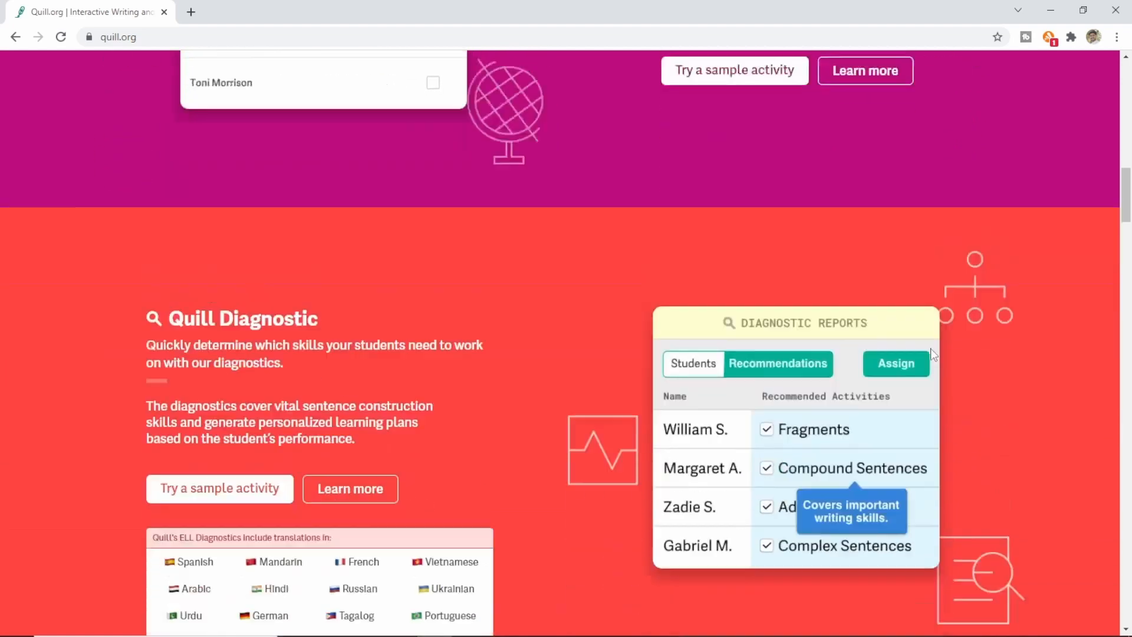
{"action": "scroll", "coordinate": [932, 354], "scroll_direction": "down", "scroll_amount": 2}
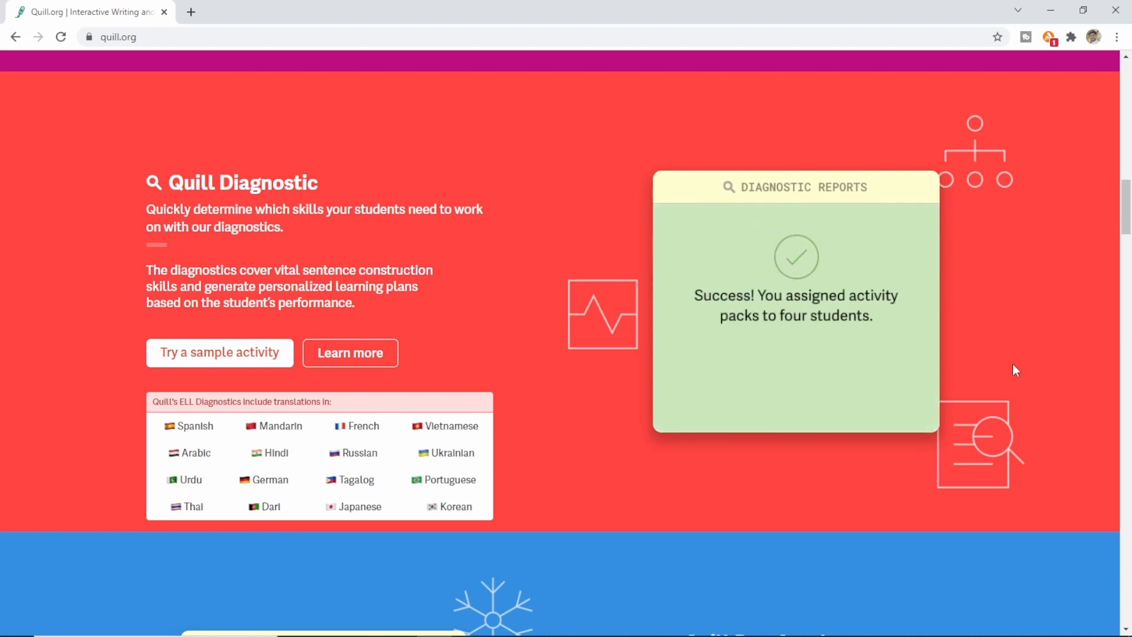
{"action": "scroll", "coordinate": [1013, 369], "scroll_direction": "down", "scroll_amount": 6}
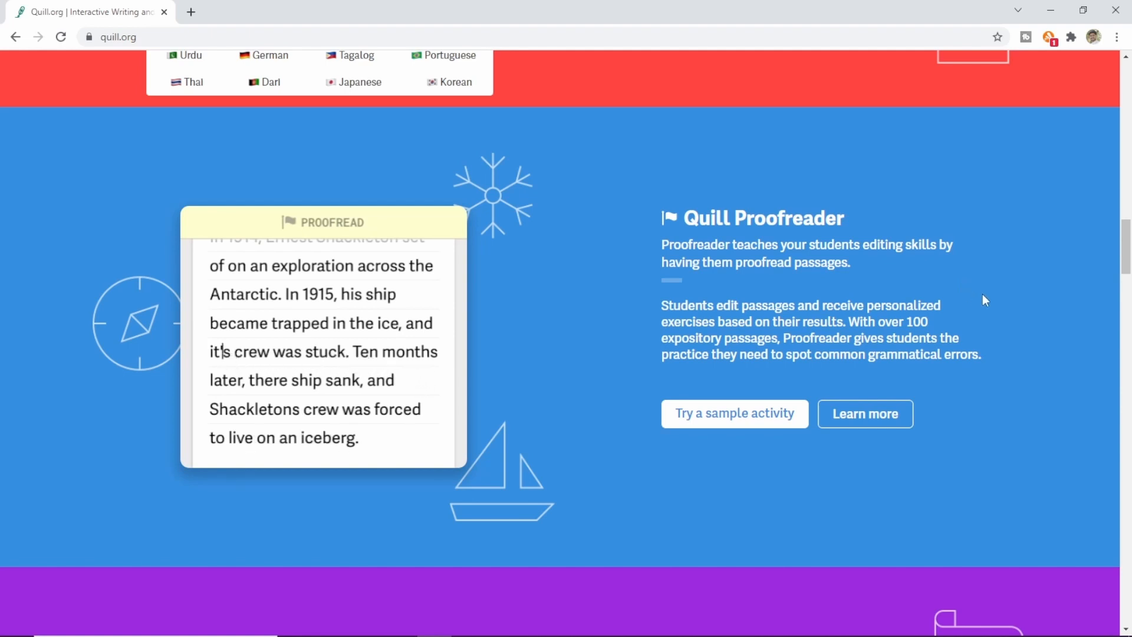
{"action": "scroll", "coordinate": [985, 295], "scroll_direction": "down", "scroll_amount": 5}
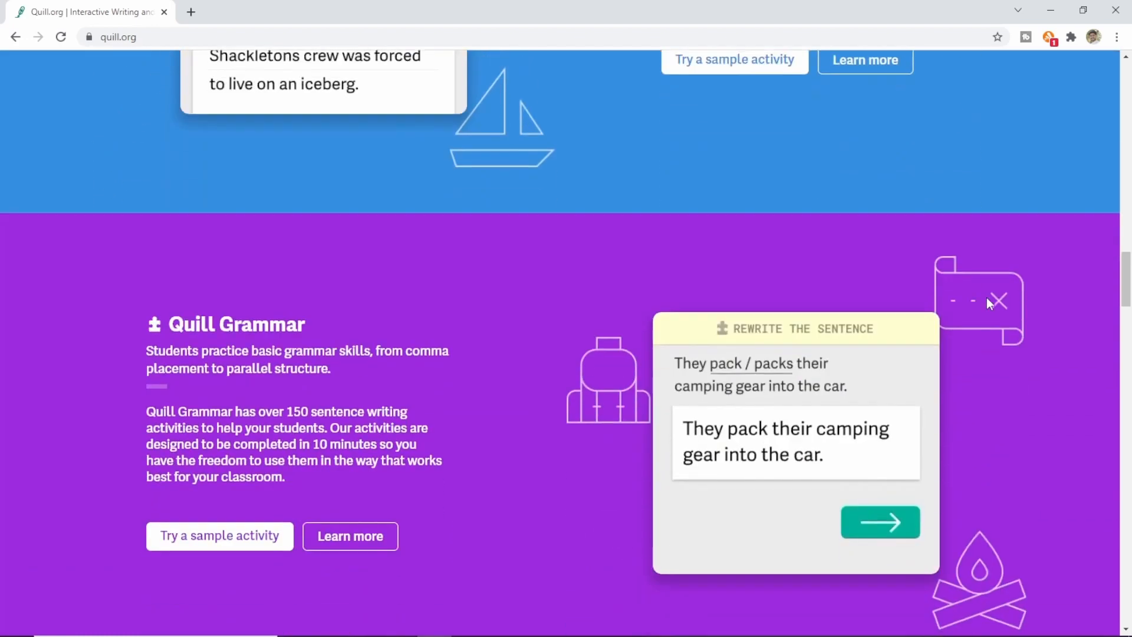
{"action": "scroll", "coordinate": [990, 303], "scroll_direction": "down", "scroll_amount": 2}
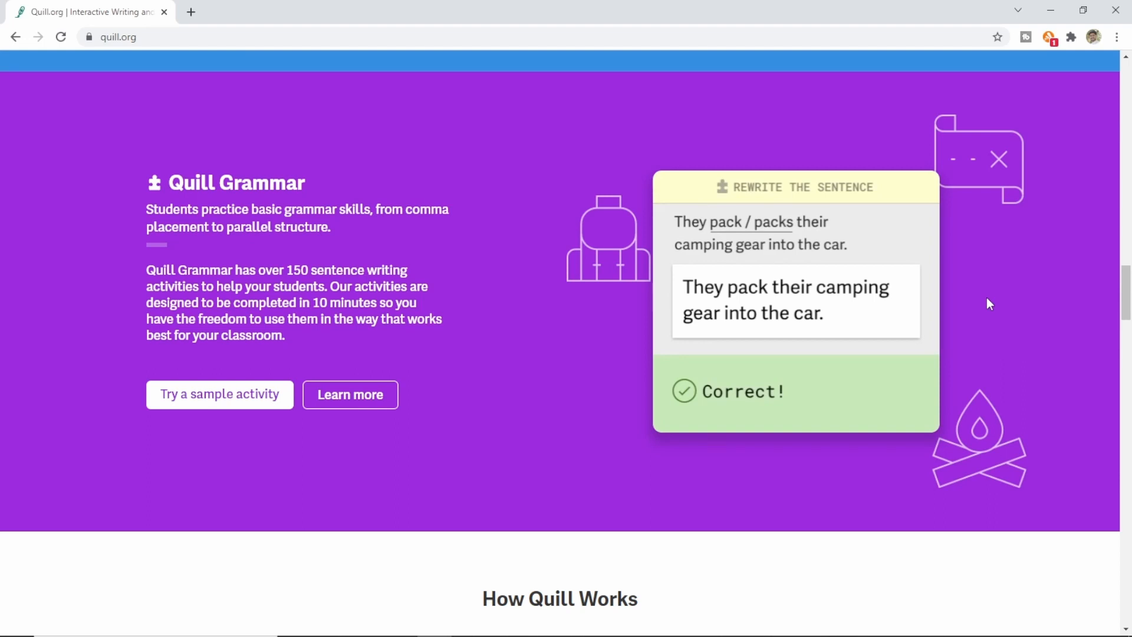
{"action": "scroll", "coordinate": [988, 299], "scroll_direction": "down", "scroll_amount": 2}
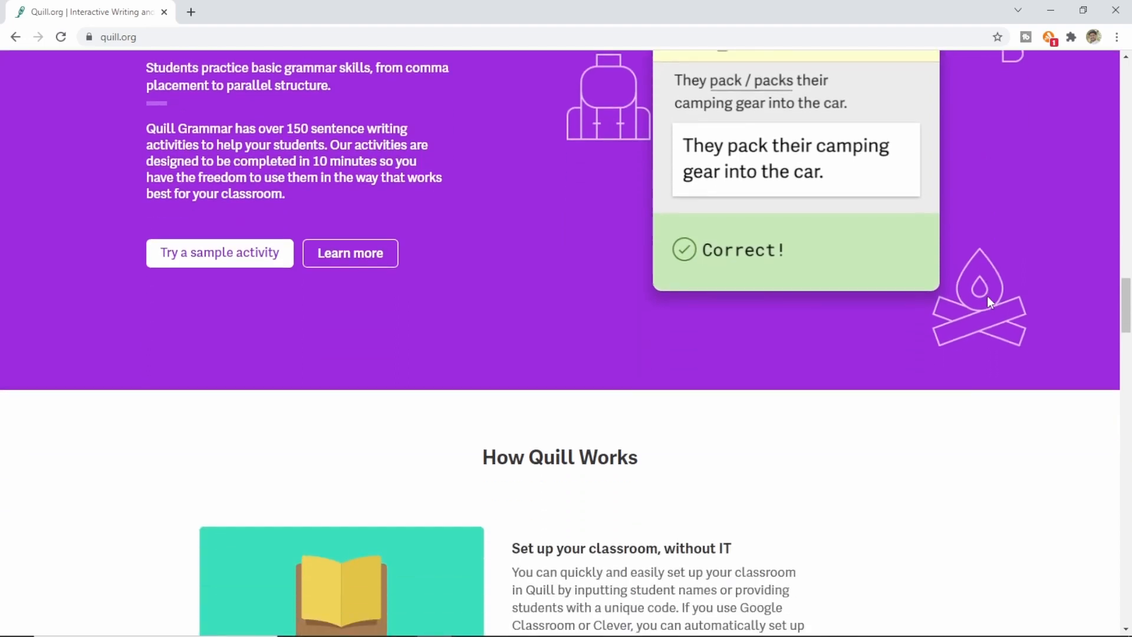
{"action": "scroll", "coordinate": [988, 298], "scroll_direction": "down", "scroll_amount": 4}
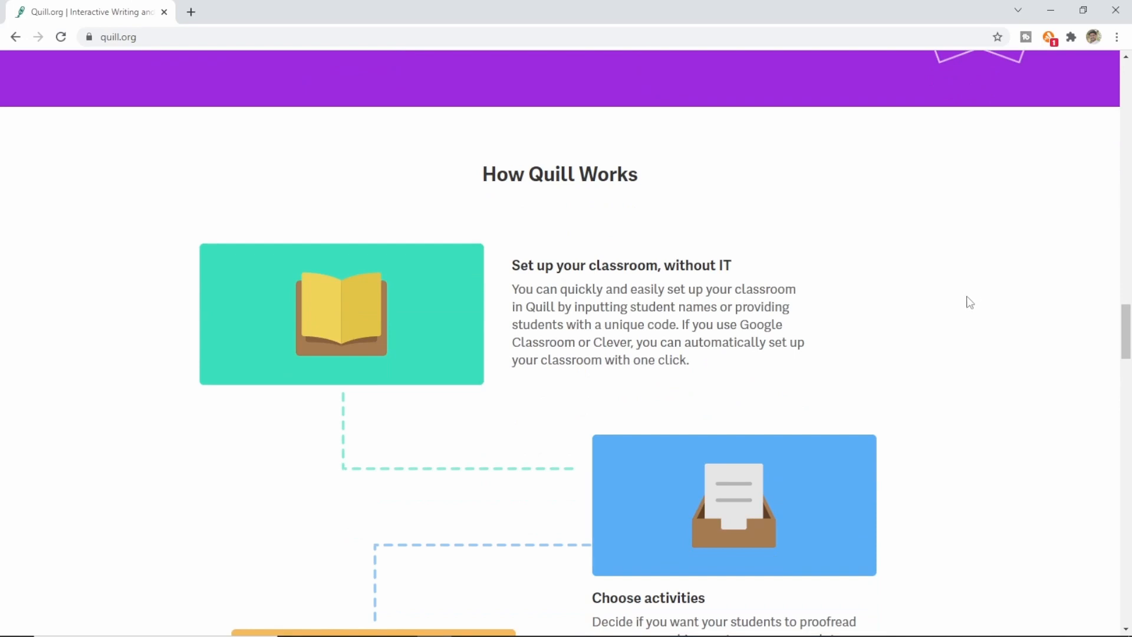
{"action": "scroll", "coordinate": [956, 298], "scroll_direction": "down", "scroll_amount": 3}
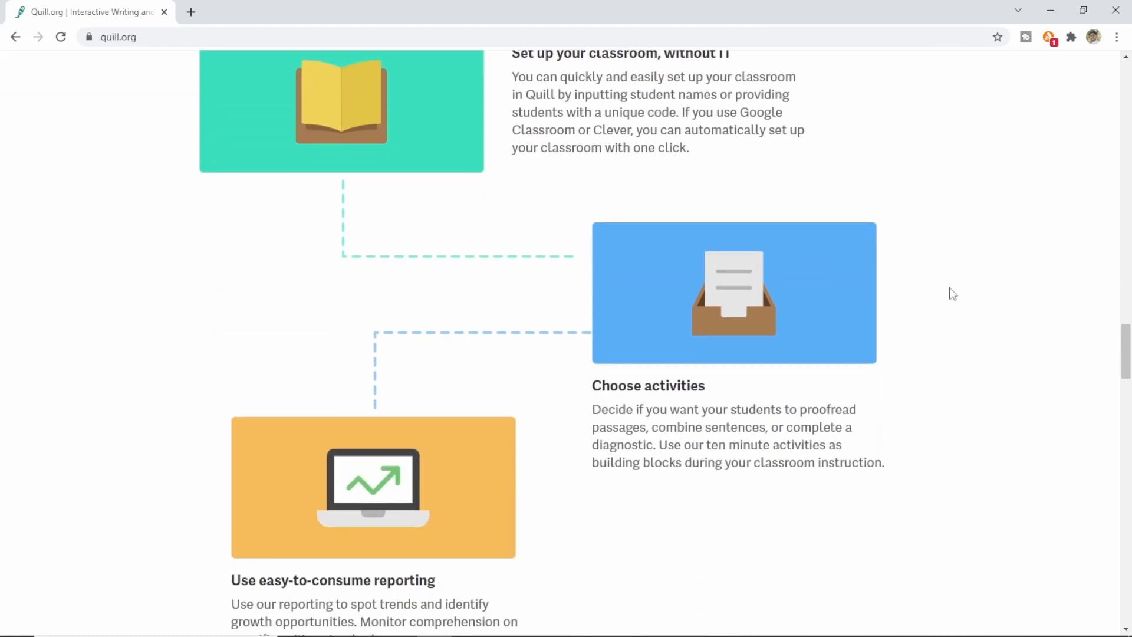
{"action": "scroll", "coordinate": [954, 294], "scroll_direction": "down", "scroll_amount": 2}
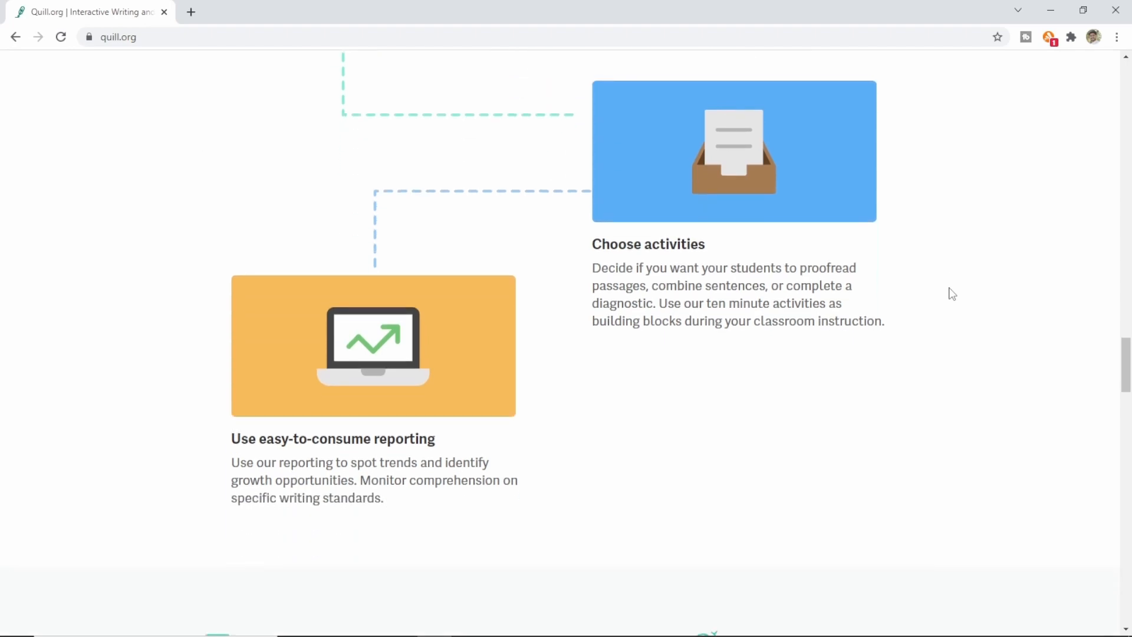
{"action": "scroll", "coordinate": [941, 294], "scroll_direction": "down", "scroll_amount": 4}
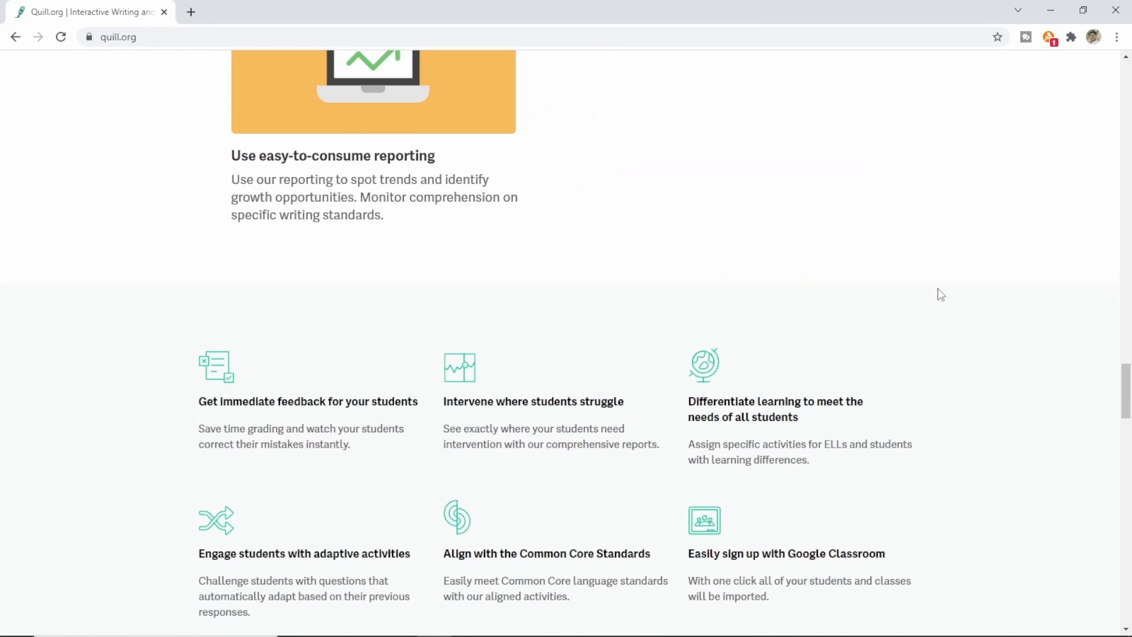
{"action": "scroll", "coordinate": [941, 294], "scroll_direction": "down", "scroll_amount": 2}
{"action": "scroll", "coordinate": [941, 295], "scroll_direction": "down", "scroll_amount": 1}
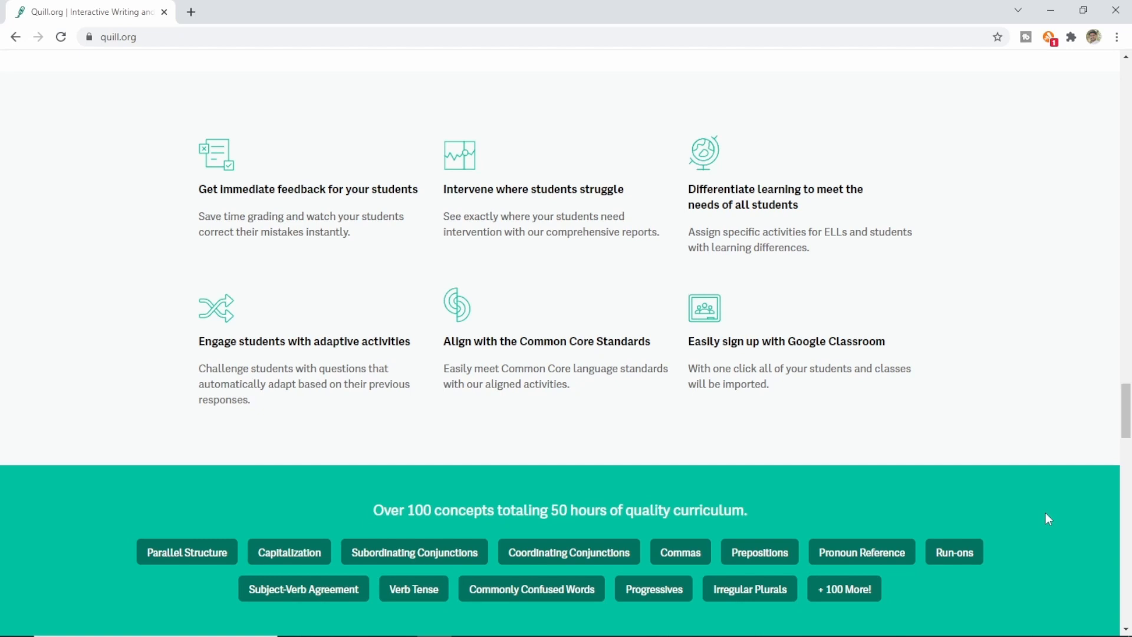
{"action": "scroll", "coordinate": [1046, 514], "scroll_direction": "down", "scroll_amount": 1}
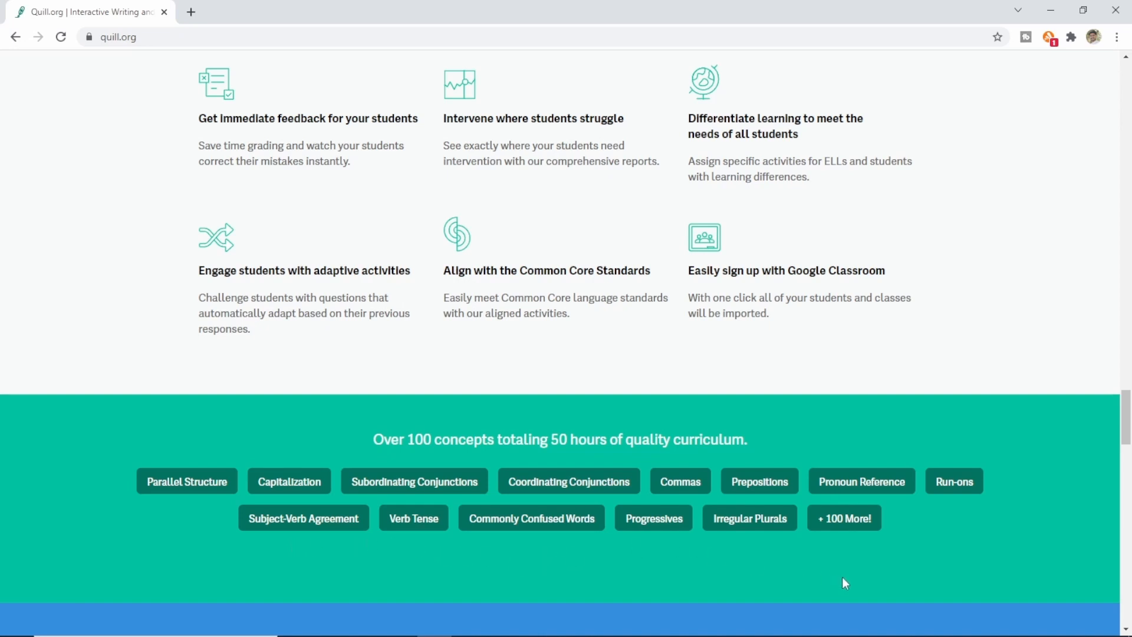
{"action": "scroll", "coordinate": [994, 555], "scroll_direction": "down", "scroll_amount": 2}
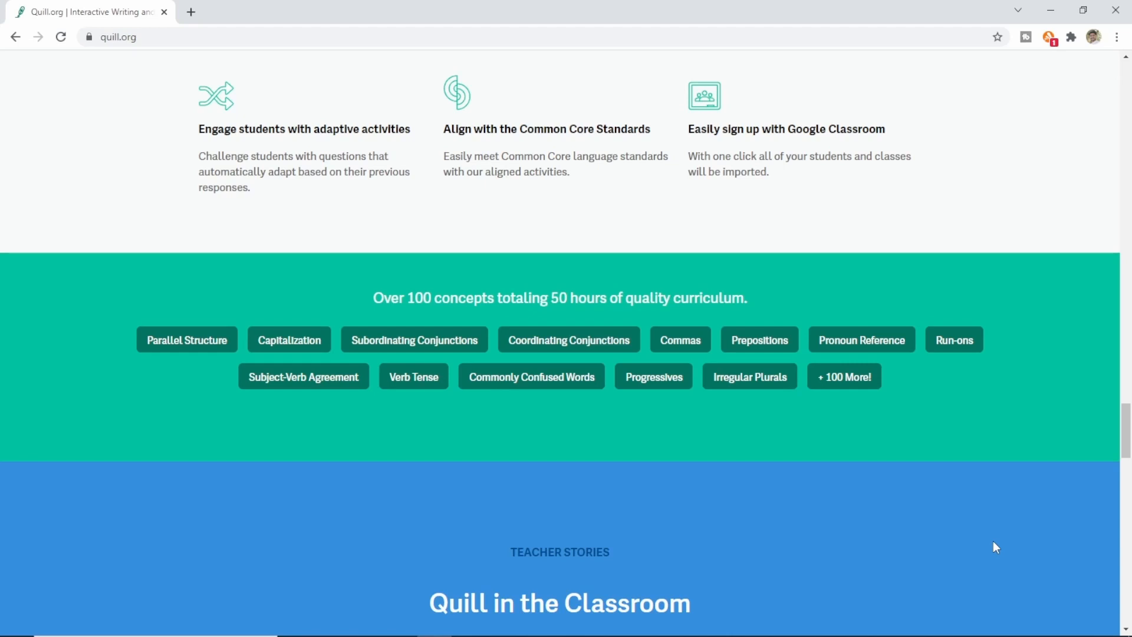
{"action": "scroll", "coordinate": [995, 547], "scroll_direction": "up", "scroll_amount": 2}
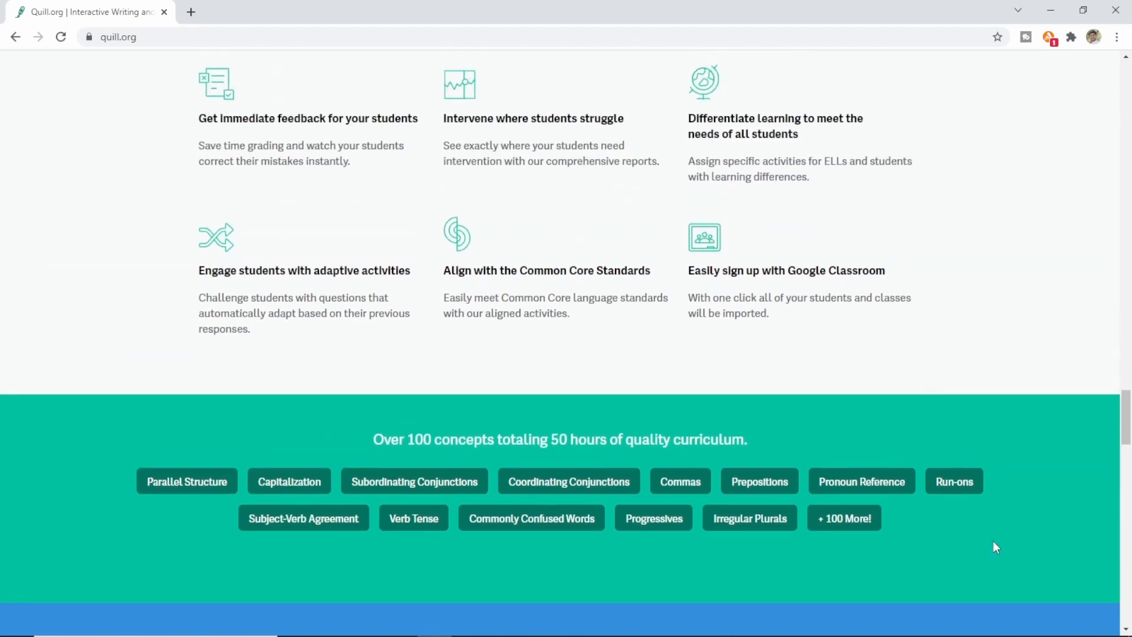
{"action": "scroll", "coordinate": [996, 548], "scroll_direction": "up", "scroll_amount": 20}
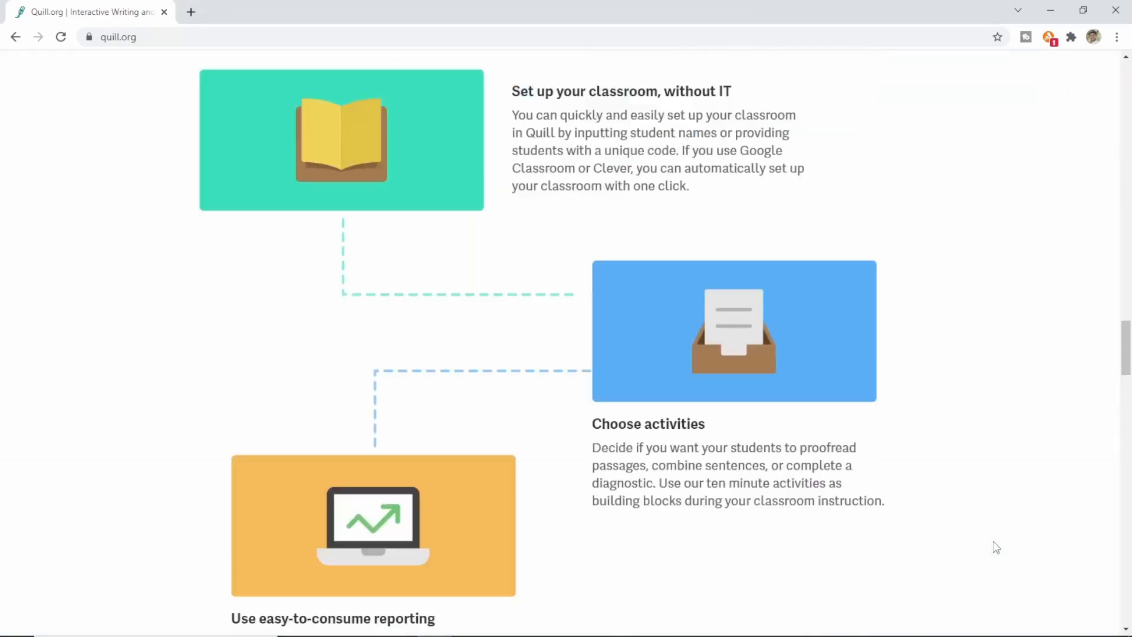
{"action": "scroll", "coordinate": [995, 544], "scroll_direction": "up", "scroll_amount": 20}
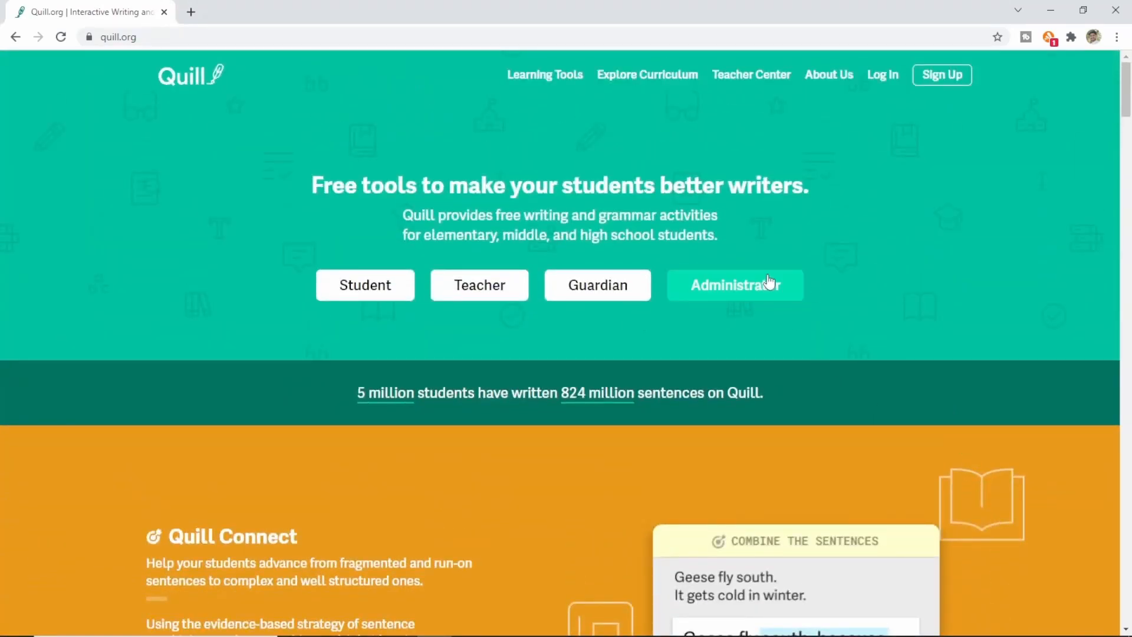
Step: Choose a Teacher account, toggle monthly content update emails, and begin filling in the sign-up form
{"action": "left_click", "coordinate": [486, 297]}
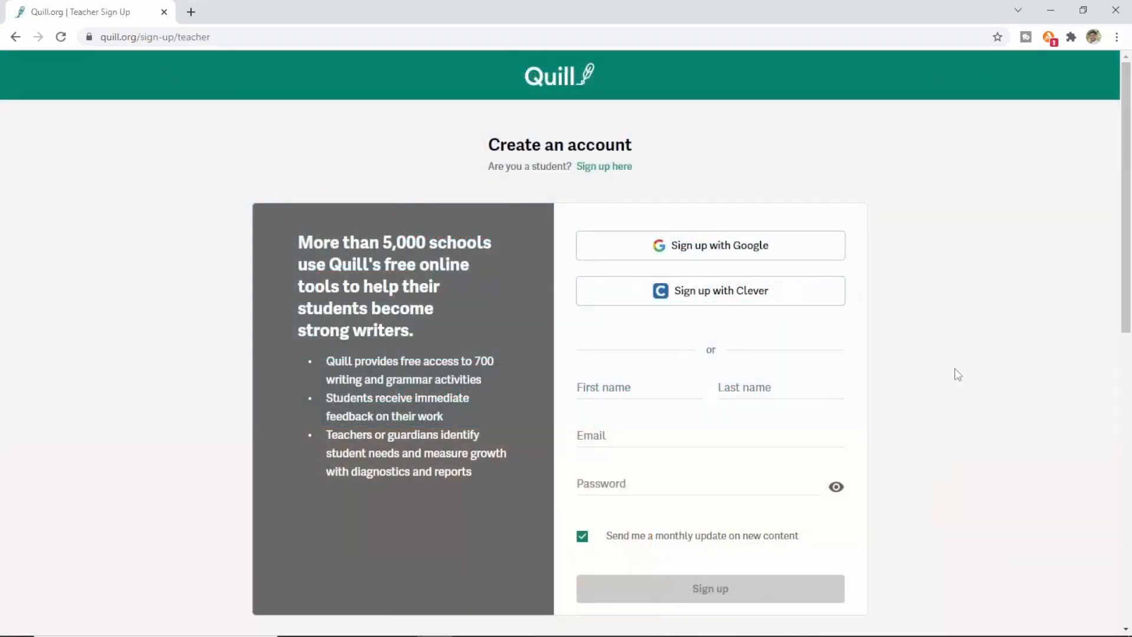
{"action": "scroll", "coordinate": [954, 375], "scroll_direction": "down", "scroll_amount": 1}
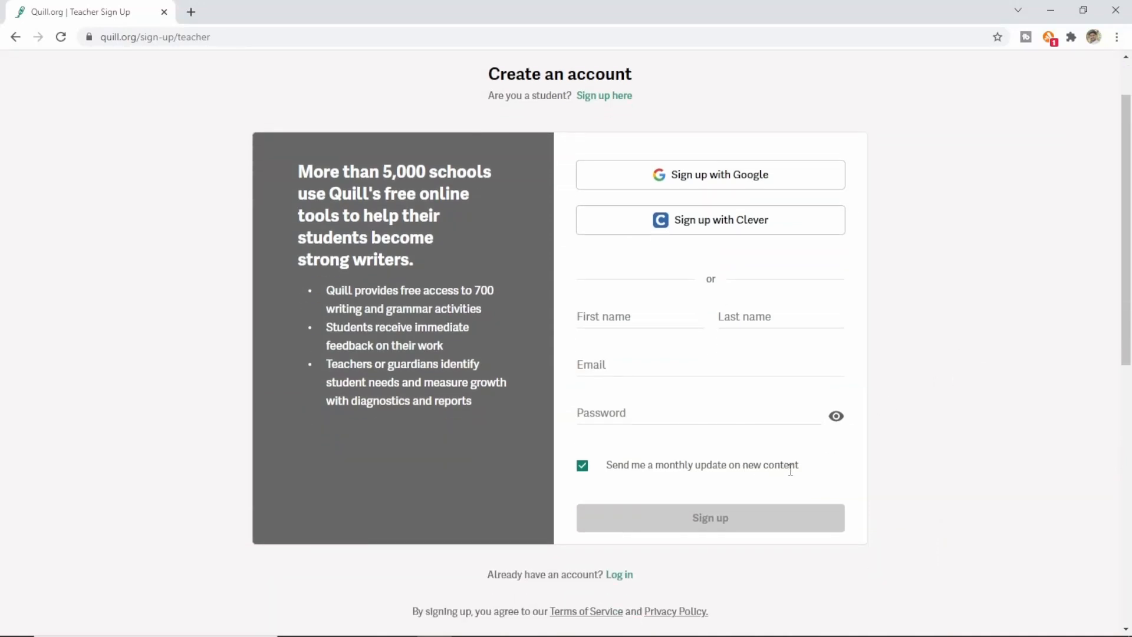
{"action": "left_click", "coordinate": [587, 468]}
{"action": "left_click", "coordinate": [622, 317]}
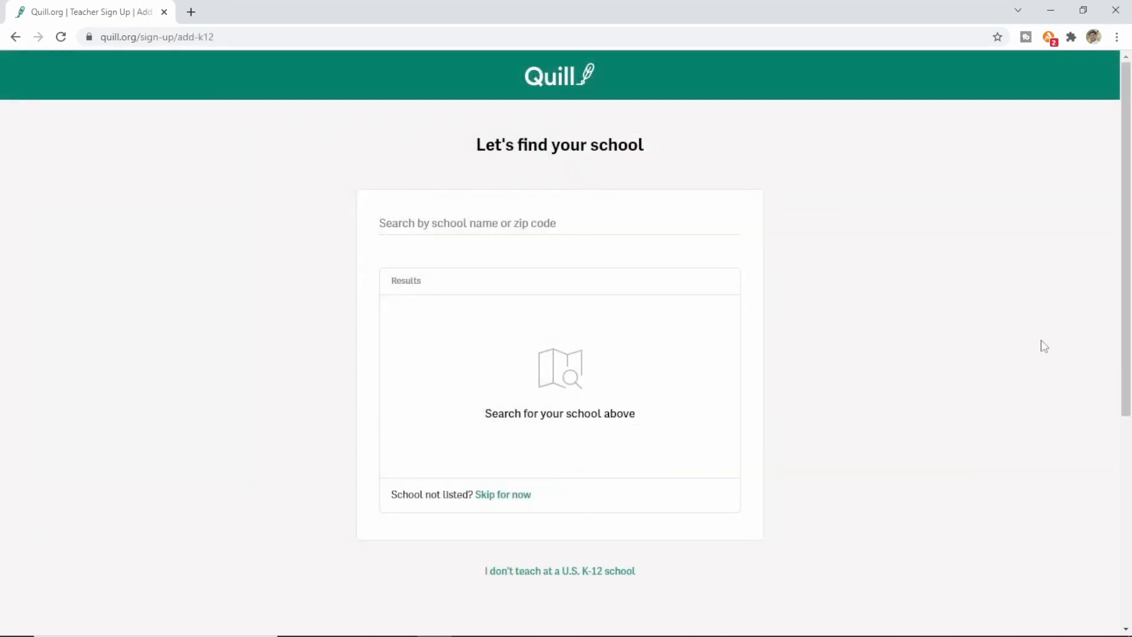
Step: Skip the school search to land on the teacher dashboard's 'Welcome to Quill!' introduction
{"action": "left_click", "coordinate": [498, 227]}
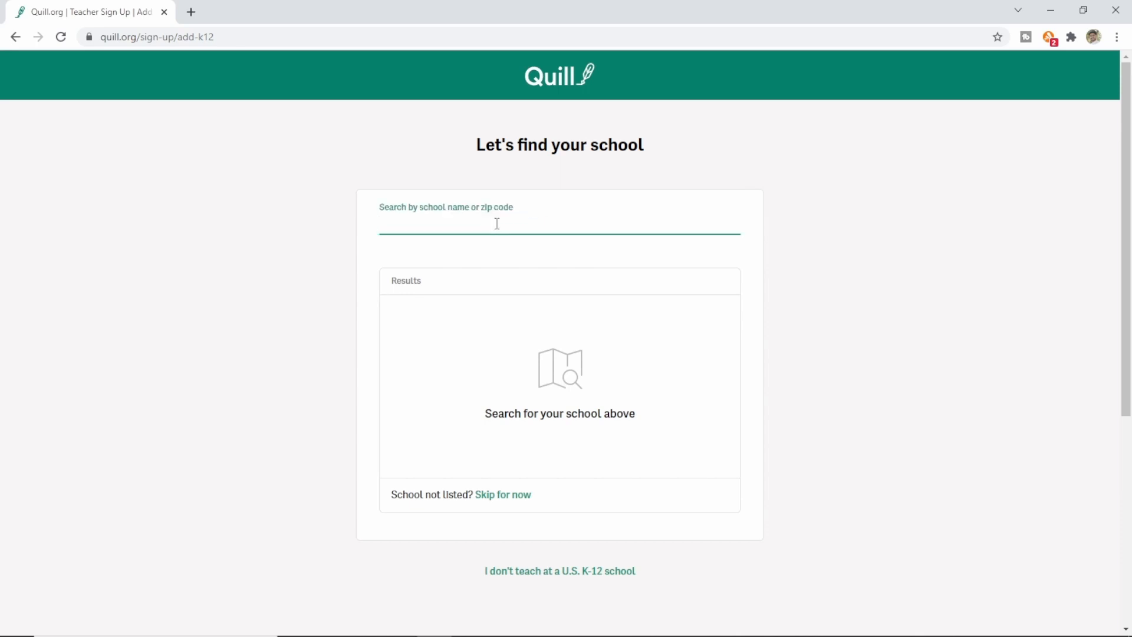
{"action": "left_click", "coordinate": [517, 499]}
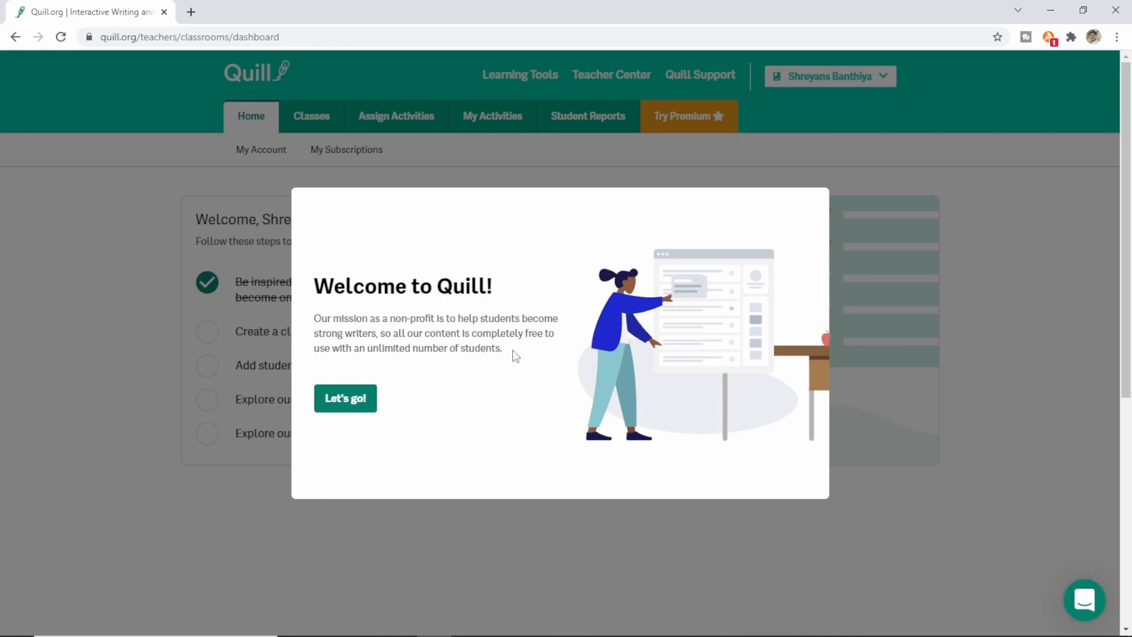
Step: Dismiss the welcome popup with 'Let's go!' and start the 'Create a class' form
{"action": "left_click", "coordinate": [356, 406]}
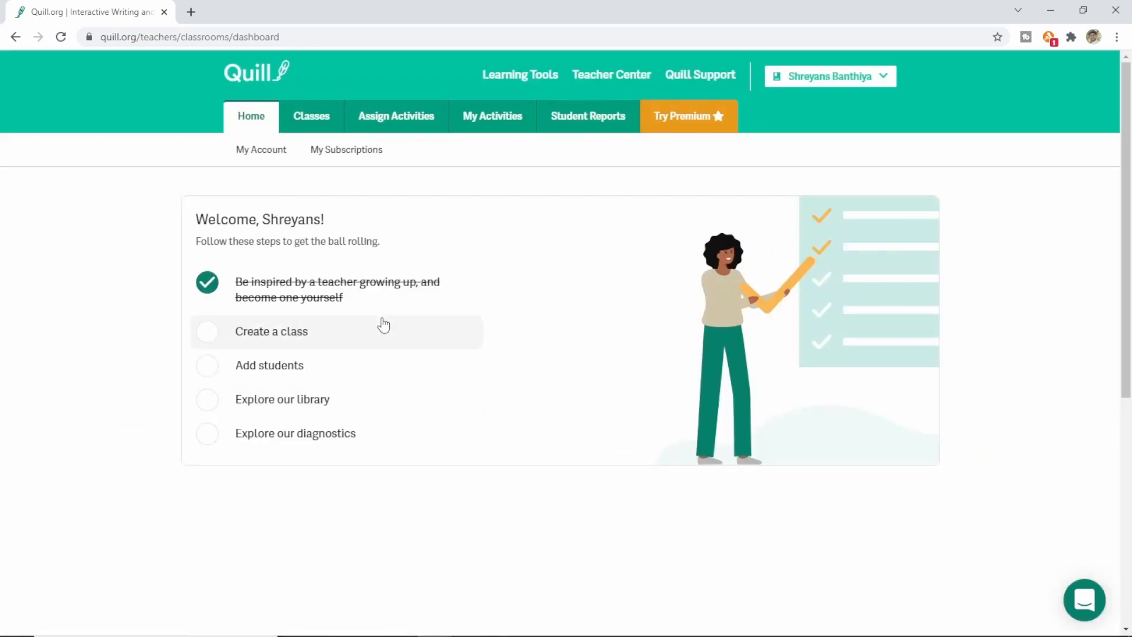
{"action": "left_click", "coordinate": [277, 341]}
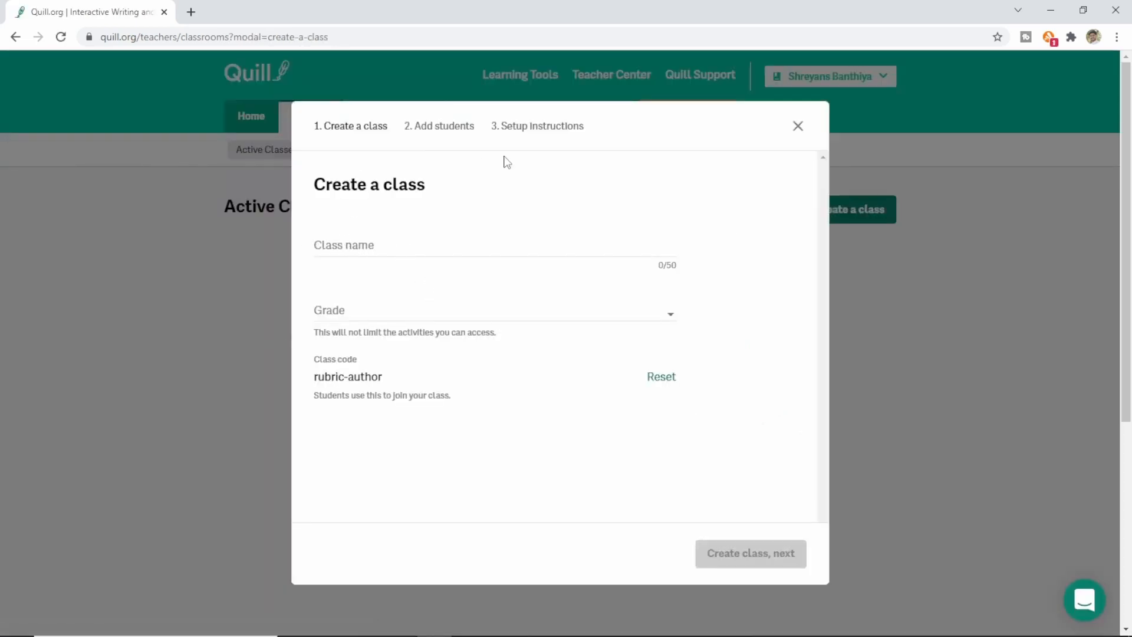
{"action": "left_click", "coordinate": [378, 248]}
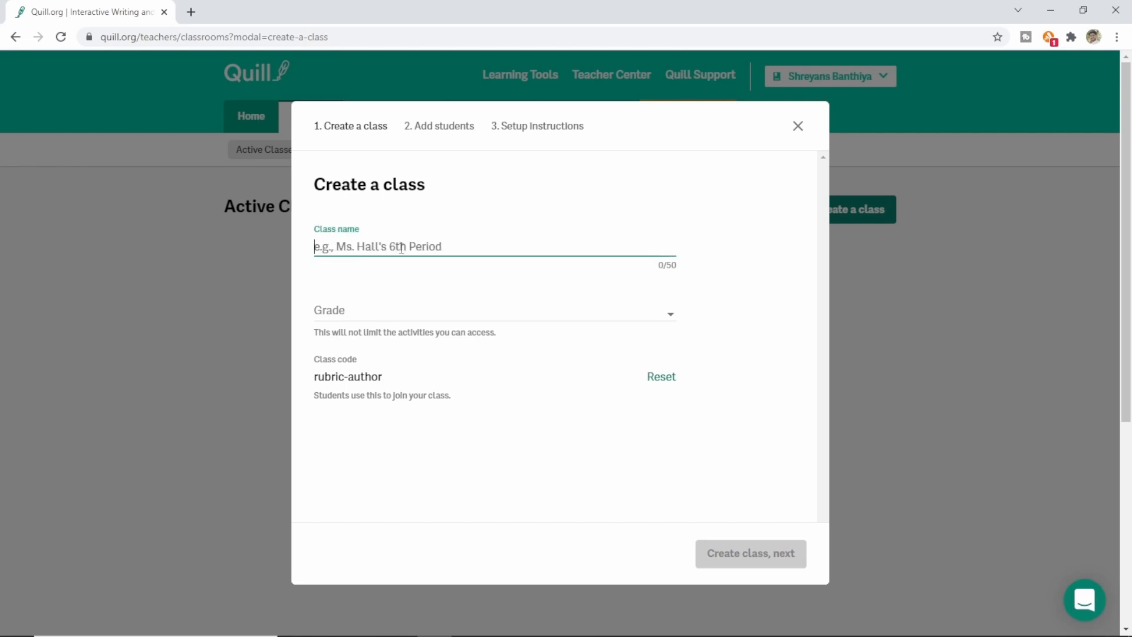
{"action": "type", "text": "Demo"}
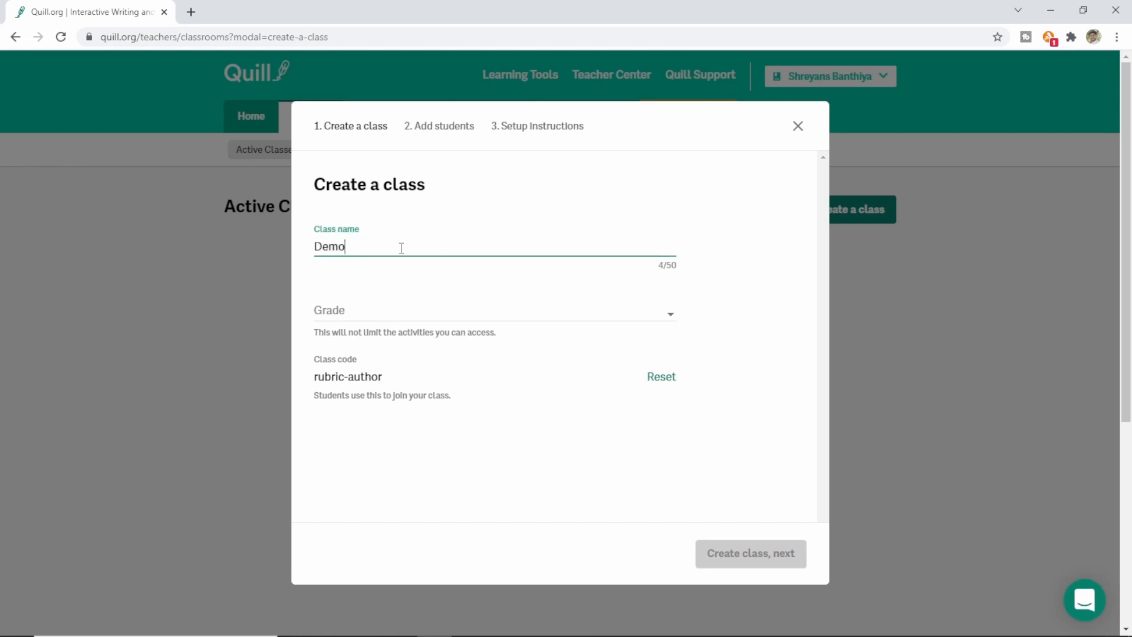
{"action": "left_click", "coordinate": [535, 317]}
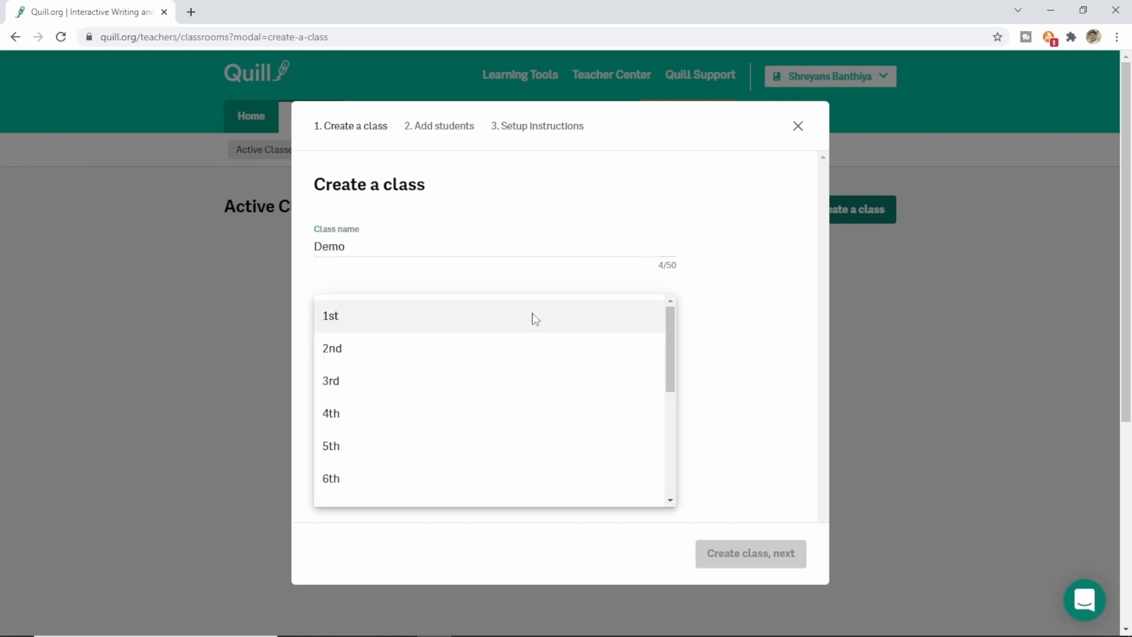
{"action": "scroll", "coordinate": [524, 336], "scroll_direction": "down", "scroll_amount": 5}
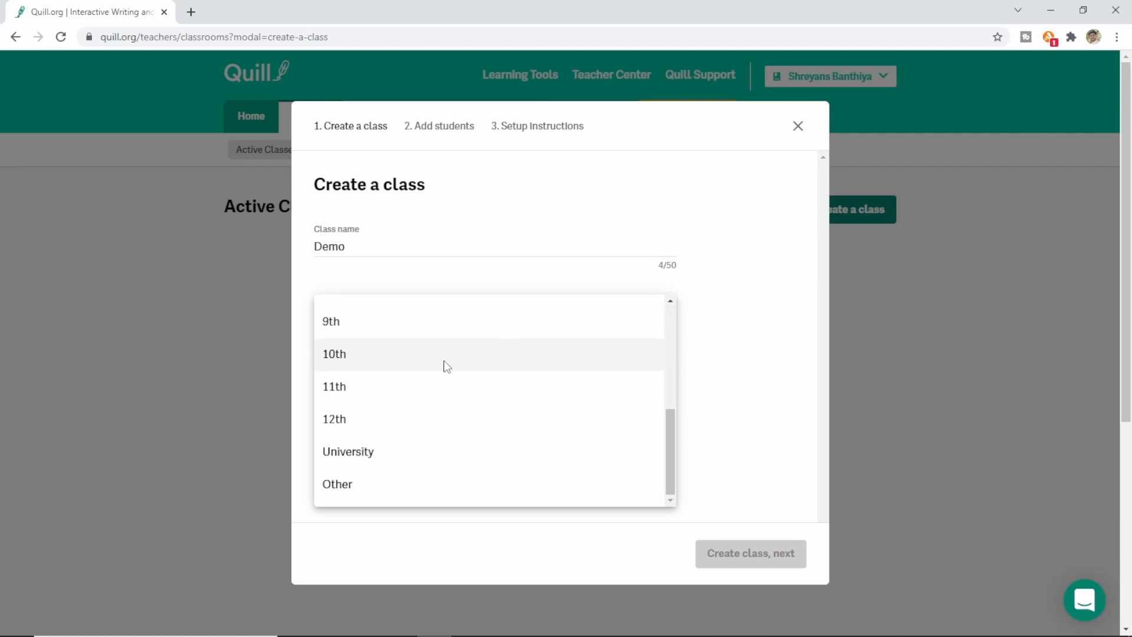
{"action": "left_click", "coordinate": [357, 355]}
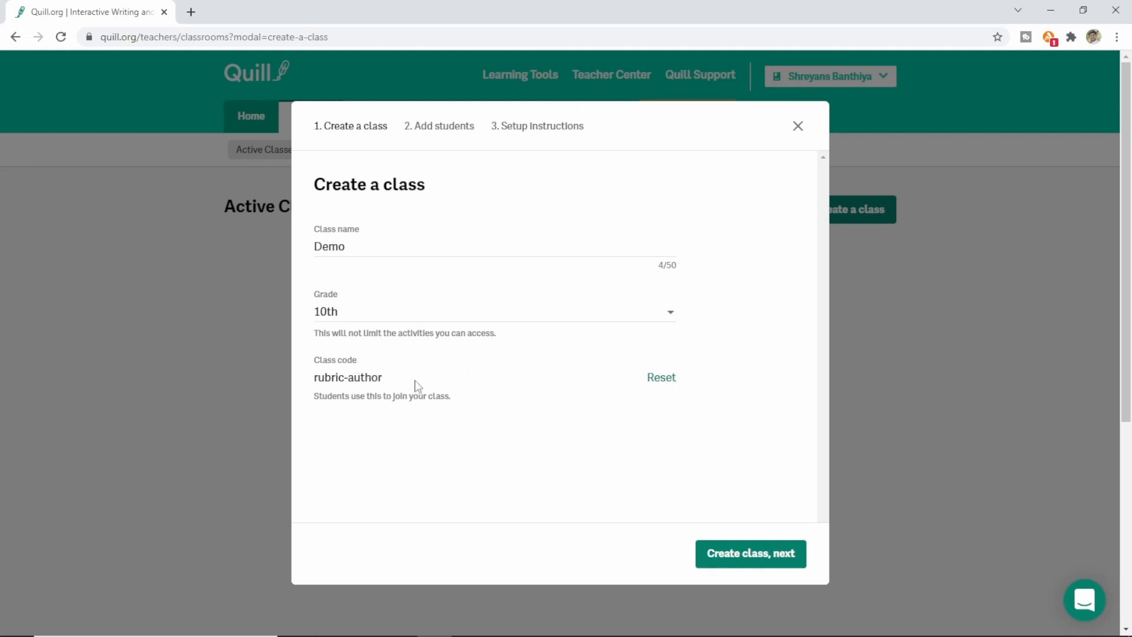
{"action": "left_click", "coordinate": [662, 384]}
{"action": "left_click", "coordinate": [663, 384]}
{"action": "left_click", "coordinate": [752, 564]}
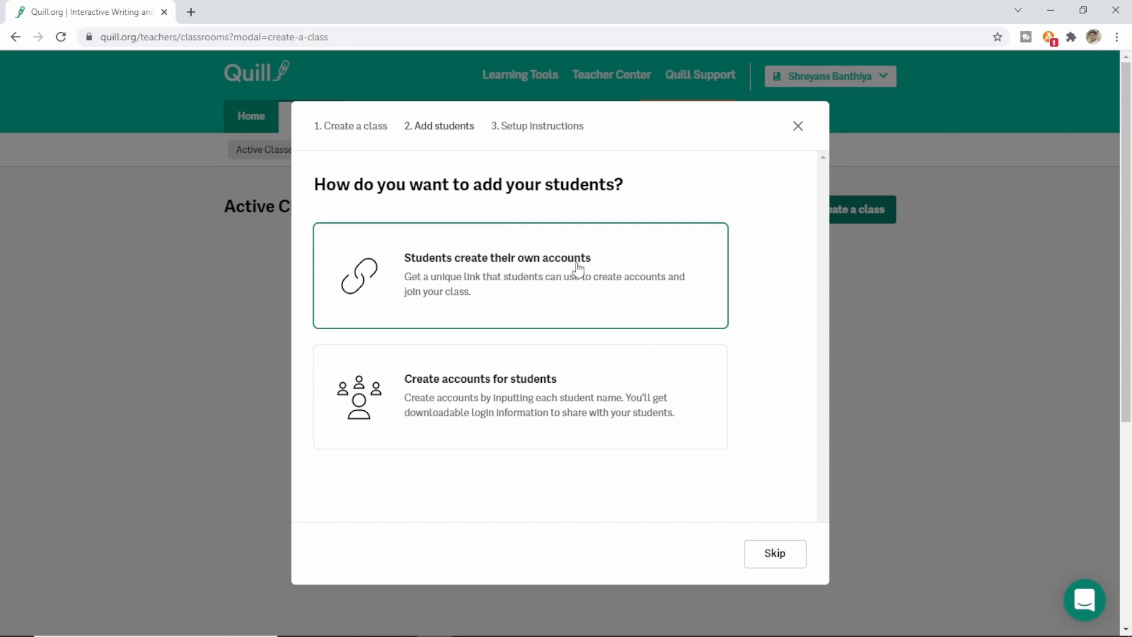
Step: Create an account for one student by entering their first and last name and adding them
{"action": "left_click", "coordinate": [530, 389]}
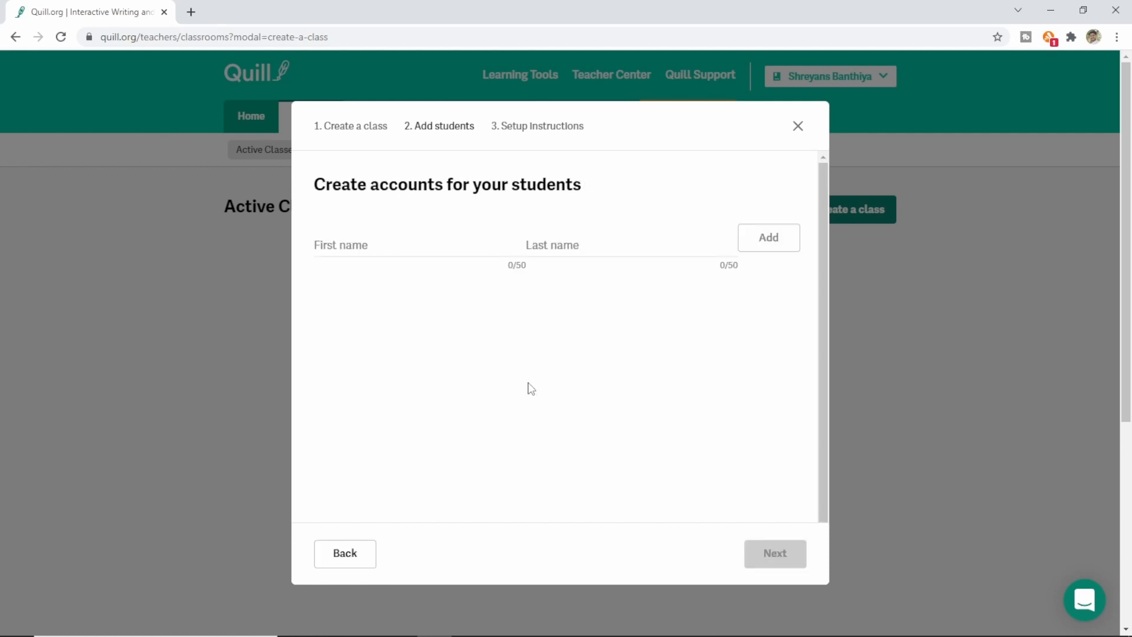
{"action": "left_click", "coordinate": [353, 247]}
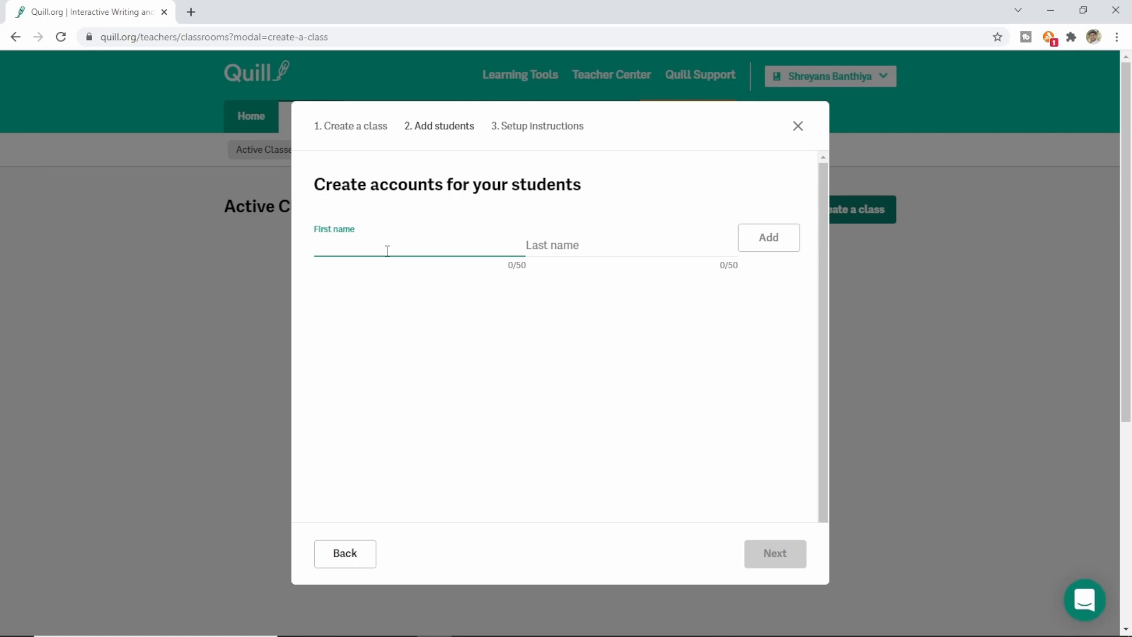
{"action": "key", "text": "Tab"}
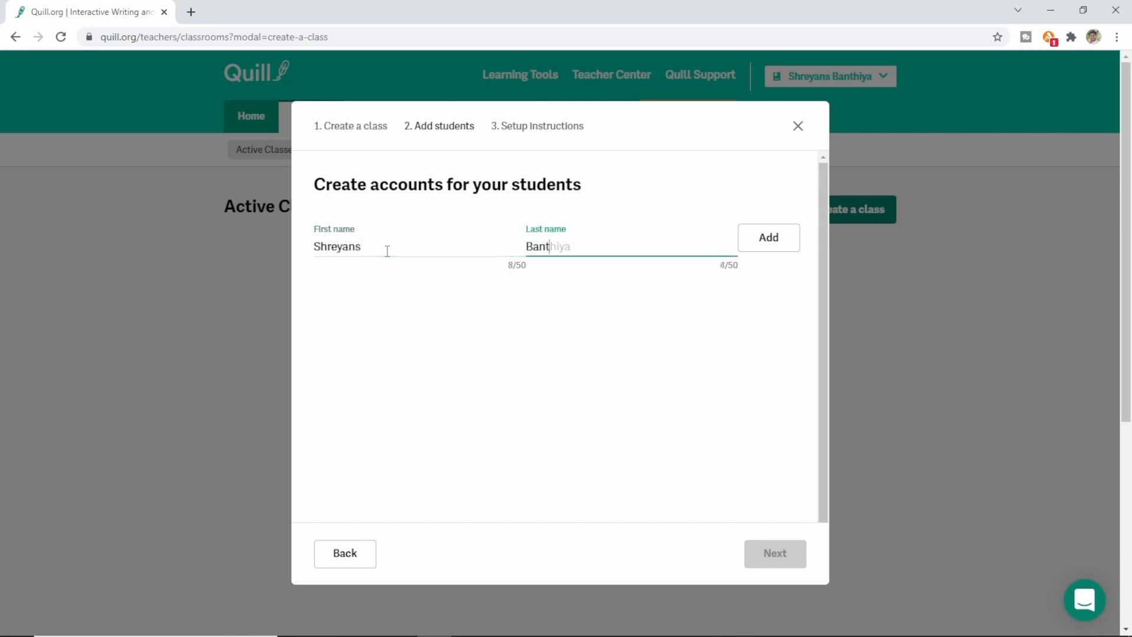
{"action": "left_click", "coordinate": [768, 244]}
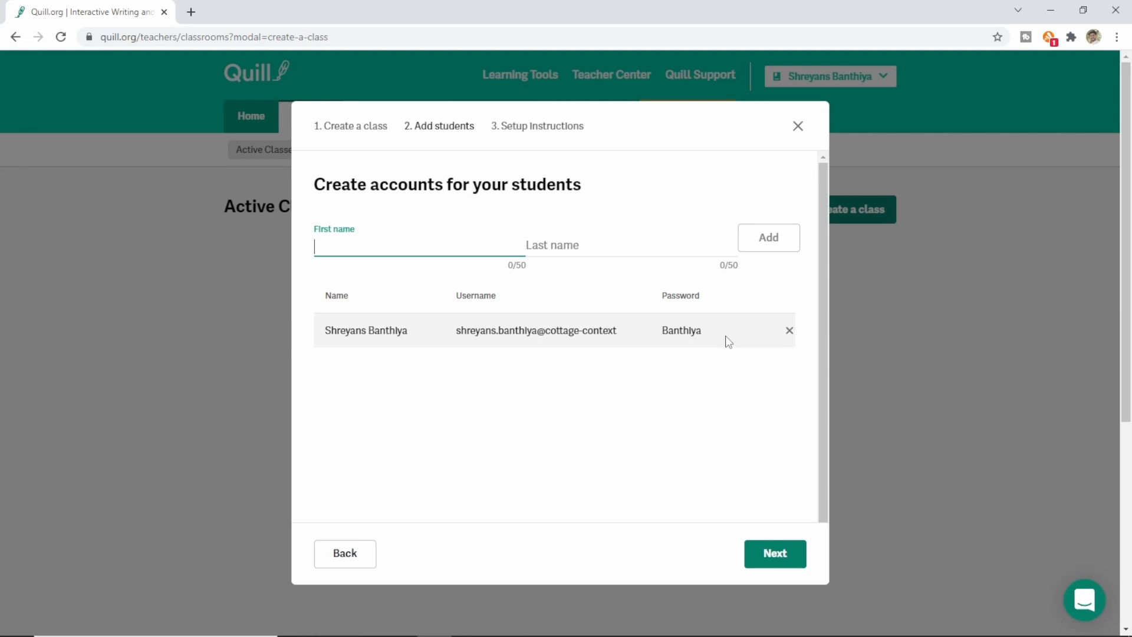
Step: Finish the class setup so Demo appears under Active Classes with 1 student
{"action": "left_click", "coordinate": [775, 560]}
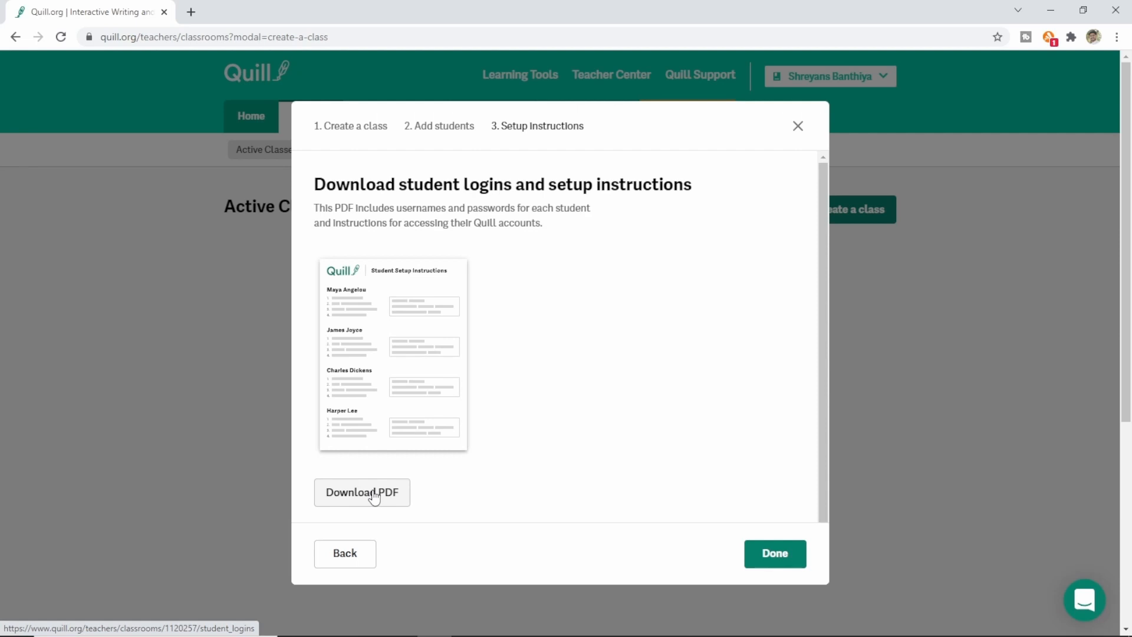
{"action": "left_click", "coordinate": [782, 556]}
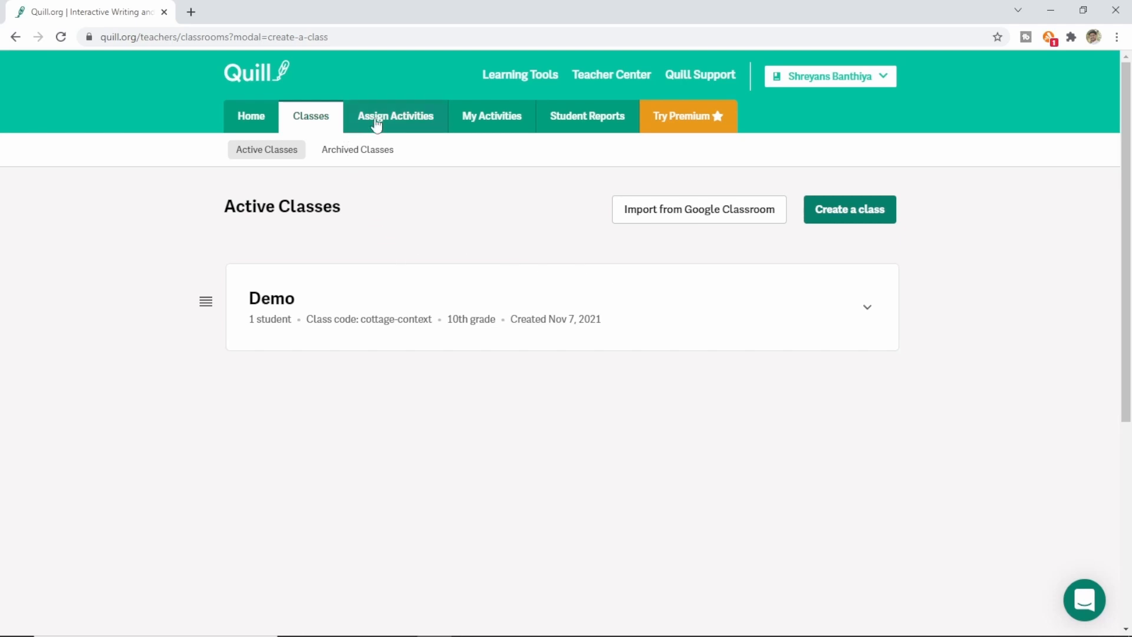
Step: Browse the Assign Activities options and open the full library of 756 activities
{"action": "left_click", "coordinate": [418, 125]}
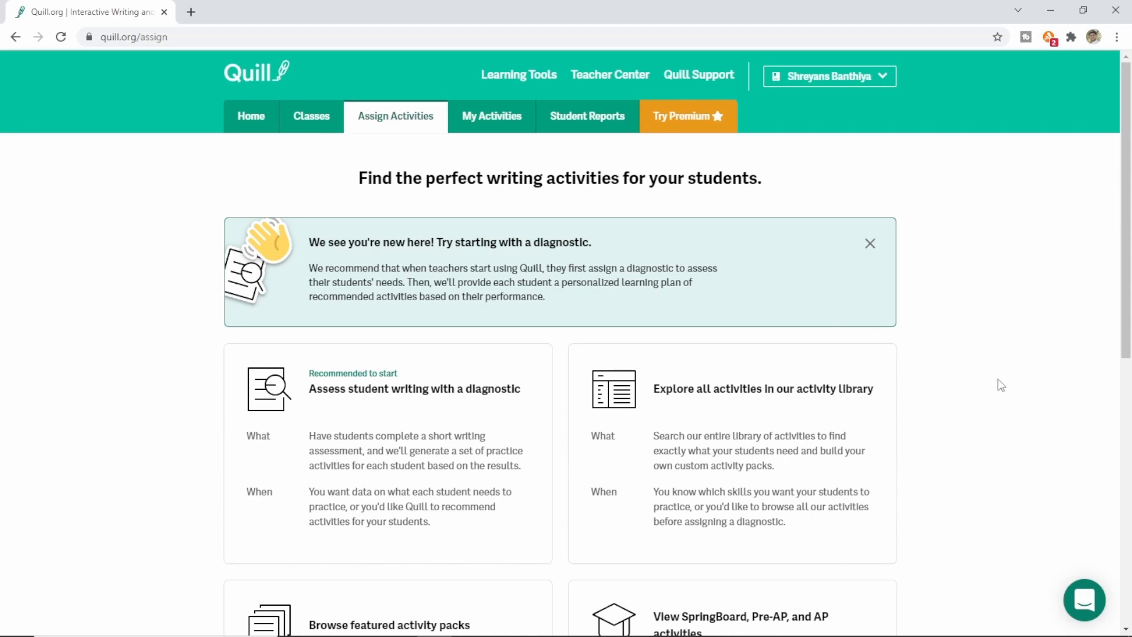
{"action": "scroll", "coordinate": [1006, 386], "scroll_direction": "down", "scroll_amount": 6}
{"action": "scroll", "coordinate": [1008, 387], "scroll_direction": "down", "scroll_amount": 2}
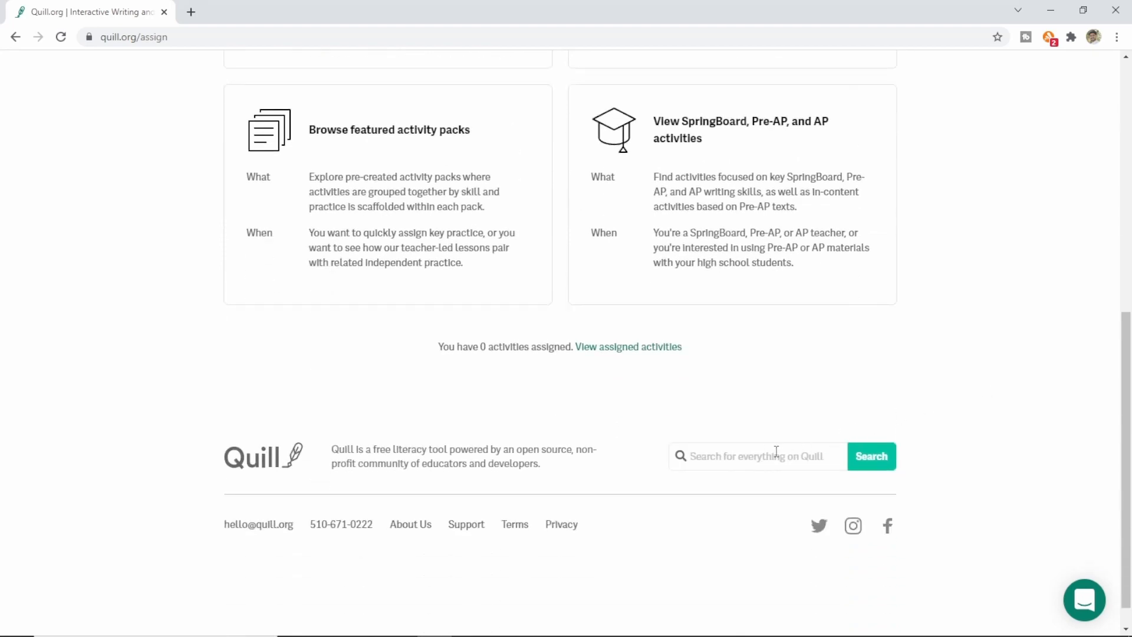
{"action": "scroll", "coordinate": [745, 457], "scroll_direction": "up", "scroll_amount": 8}
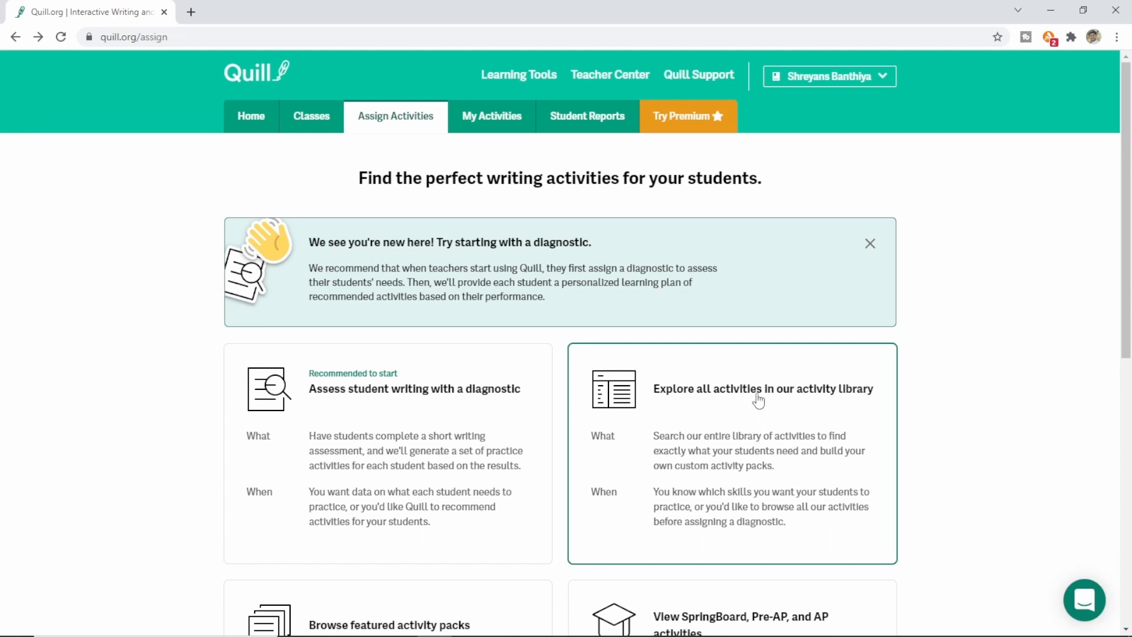
{"action": "scroll", "coordinate": [761, 416], "scroll_direction": "down", "scroll_amount": 3}
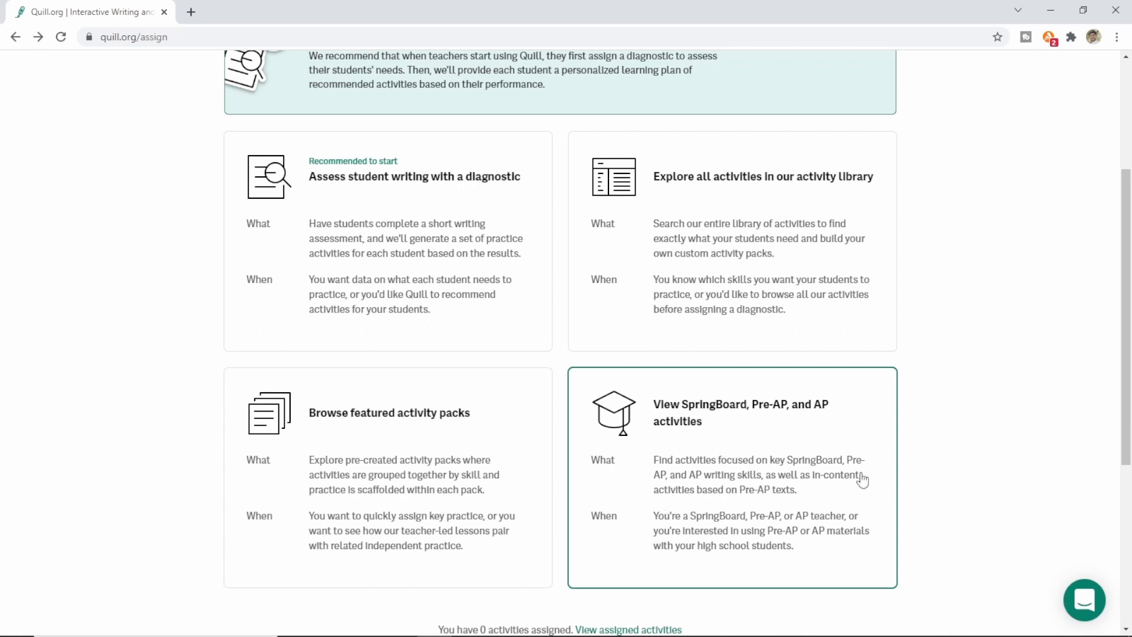
{"action": "scroll", "coordinate": [728, 332], "scroll_direction": "up", "scroll_amount": 2}
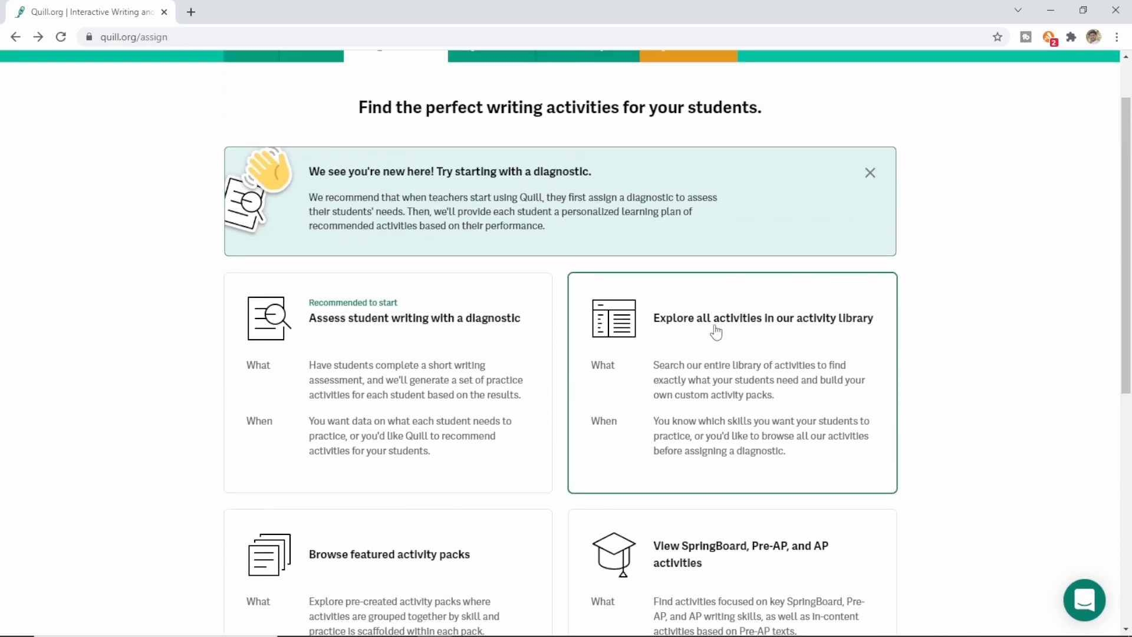
{"action": "left_click", "coordinate": [749, 327]}
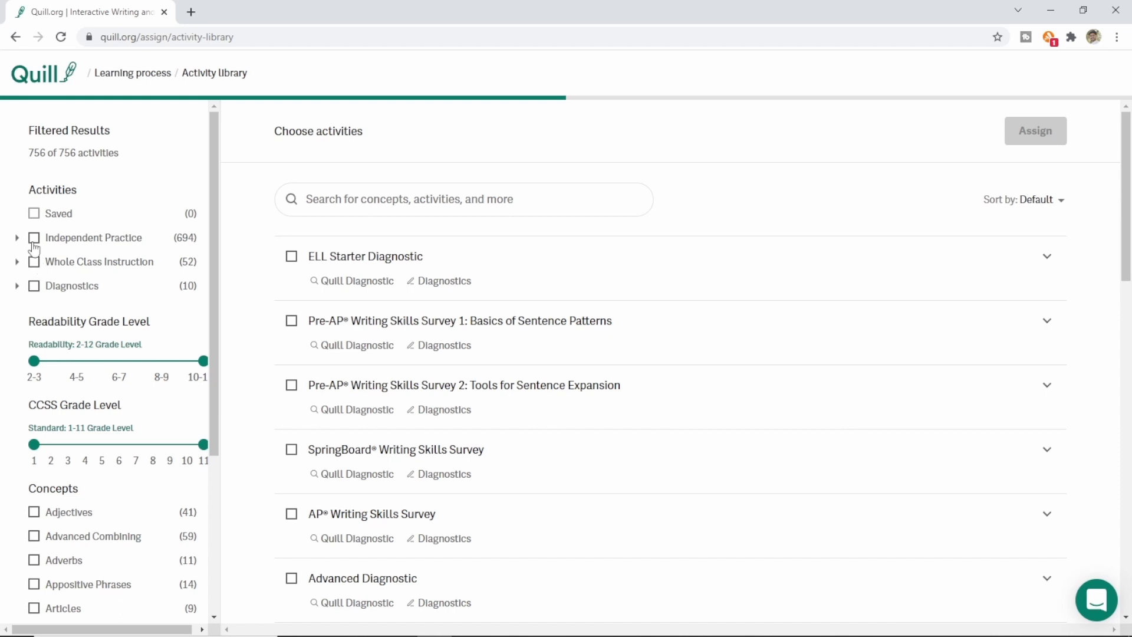
Step: Filter the library to Independent Practice and the Commonly Confused Words concept
{"action": "left_click", "coordinate": [33, 240]}
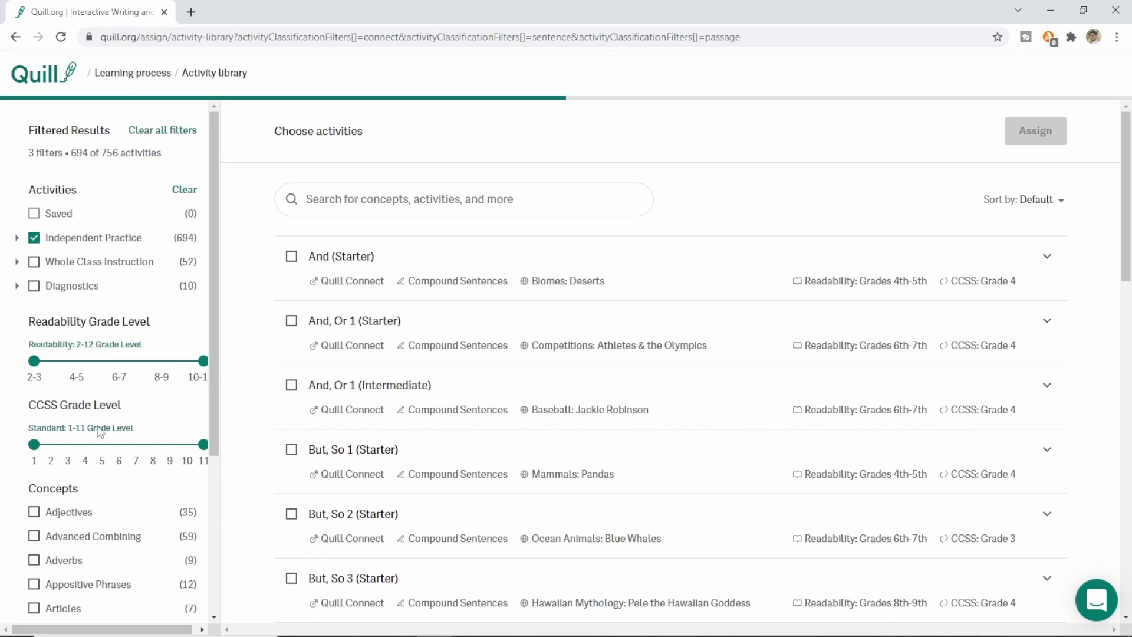
{"action": "mouse_move", "coordinate": [339, 359]}
{"action": "scroll", "coordinate": [154, 421], "scroll_direction": "down", "scroll_amount": 3}
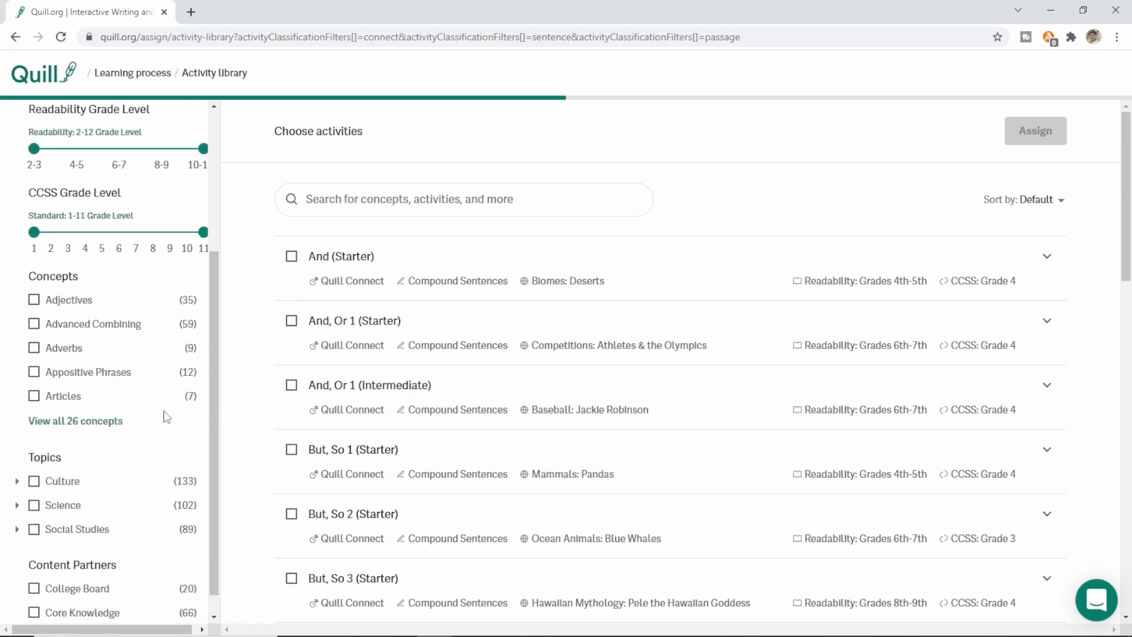
{"action": "left_click", "coordinate": [85, 423]}
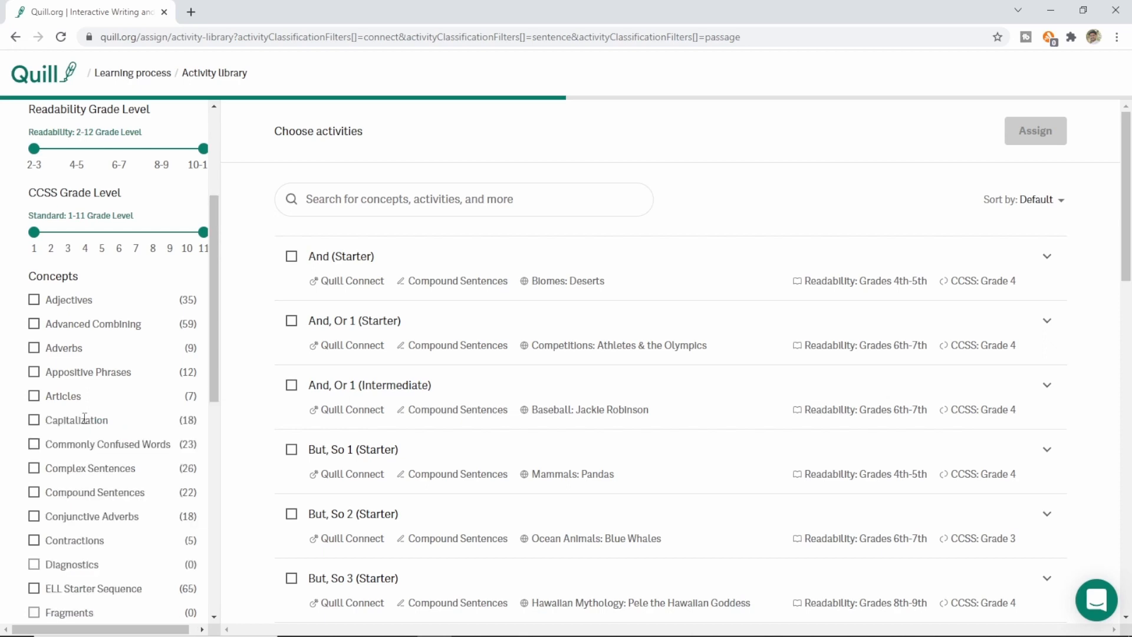
{"action": "scroll", "coordinate": [142, 411], "scroll_direction": "down", "scroll_amount": 2}
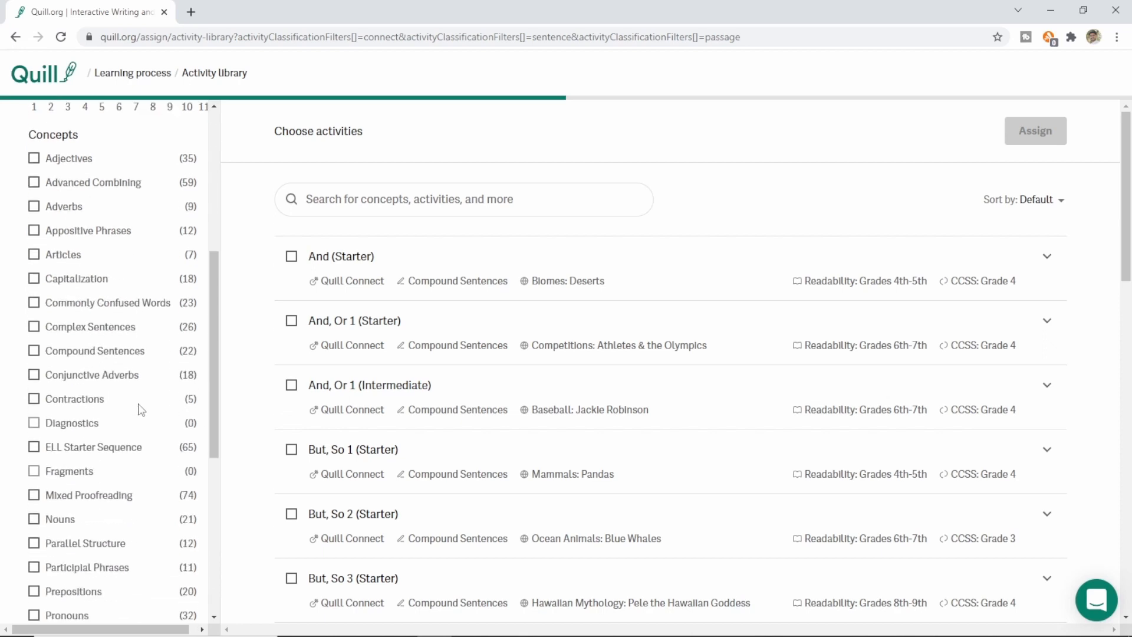
{"action": "left_click", "coordinate": [34, 303]}
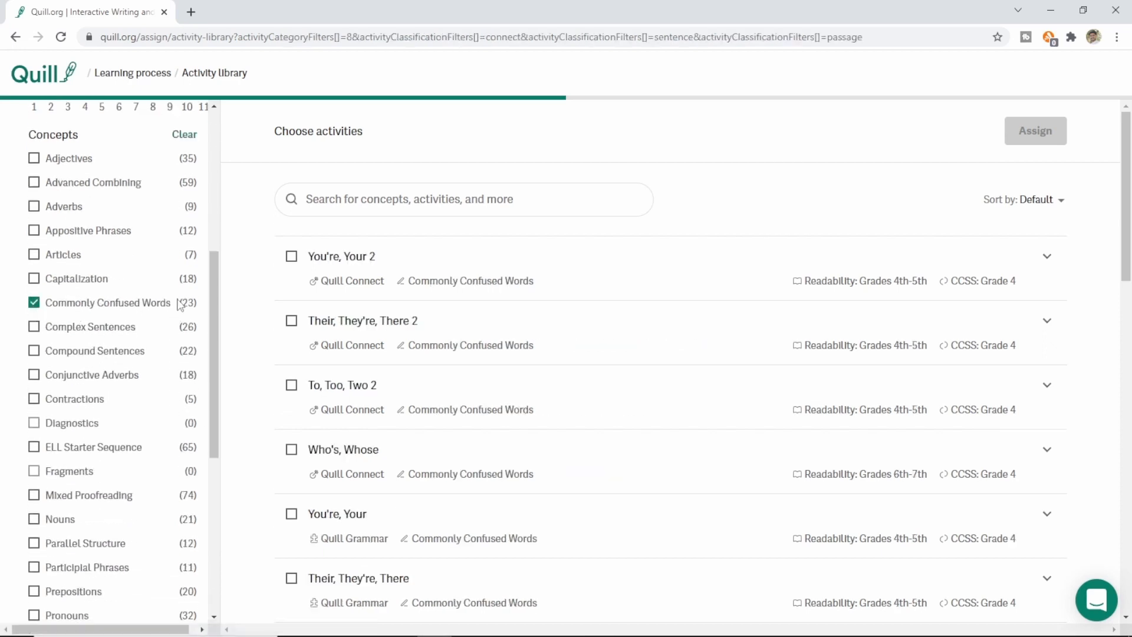
{"action": "scroll", "coordinate": [178, 307], "scroll_direction": "down", "scroll_amount": 5}
{"action": "scroll", "coordinate": [181, 304], "scroll_direction": "down", "scroll_amount": 1}
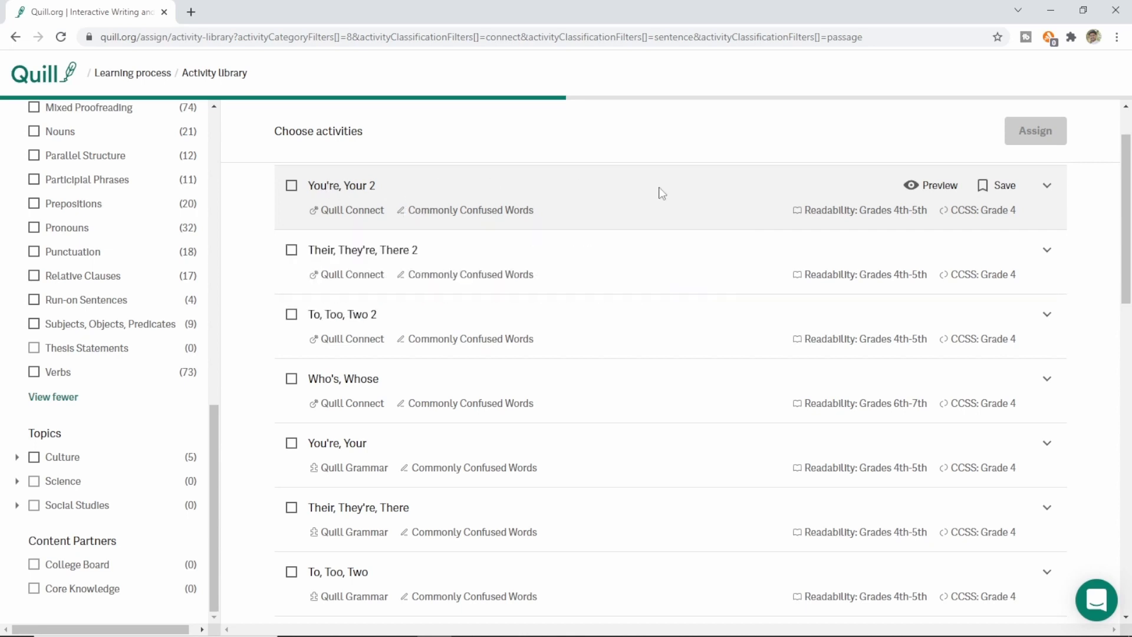
Step: Select the Quill Grammar 'To, Too, Two' activity and send it to Review and assign
{"action": "scroll", "coordinate": [708, 235], "scroll_direction": "up", "scroll_amount": 1}
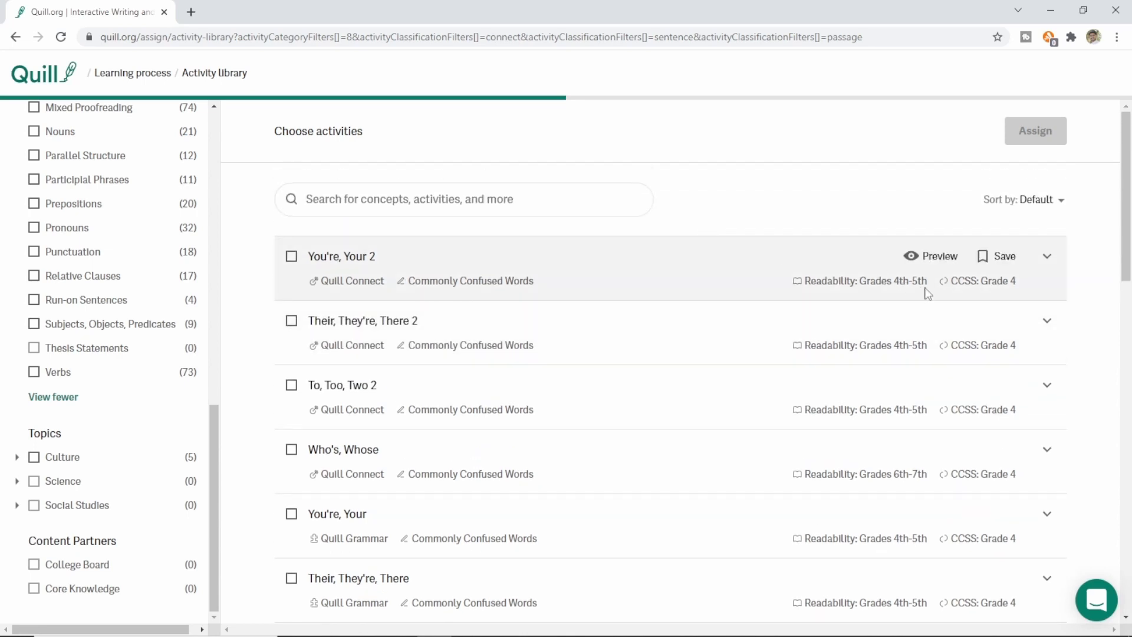
{"action": "scroll", "coordinate": [929, 438], "scroll_direction": "down", "scroll_amount": 1}
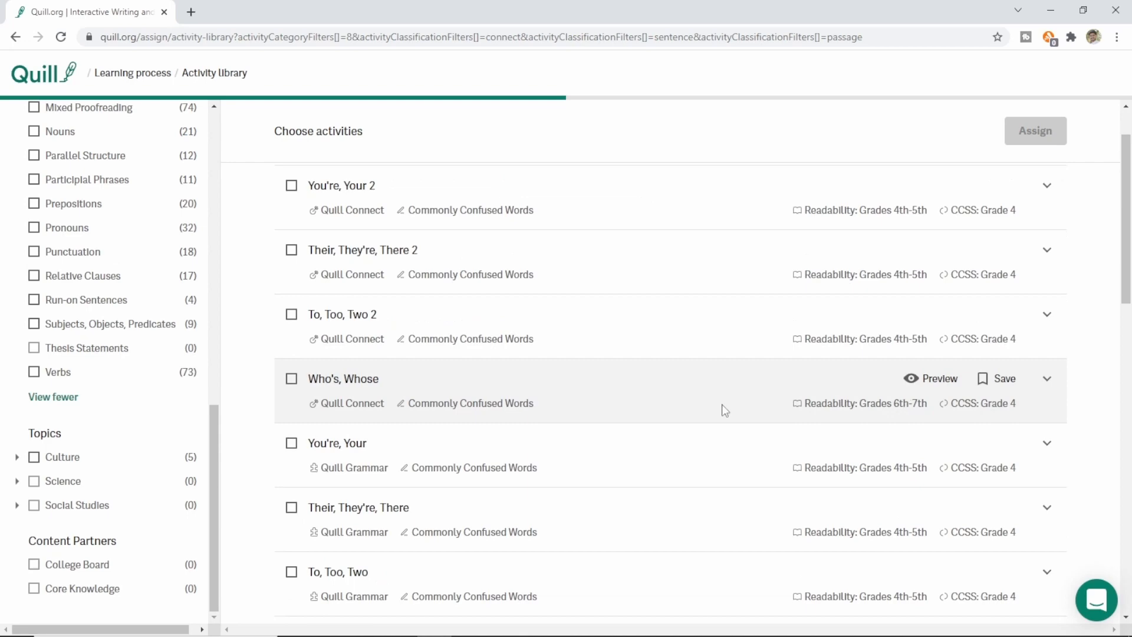
{"action": "scroll", "coordinate": [670, 397], "scroll_direction": "down", "scroll_amount": 2}
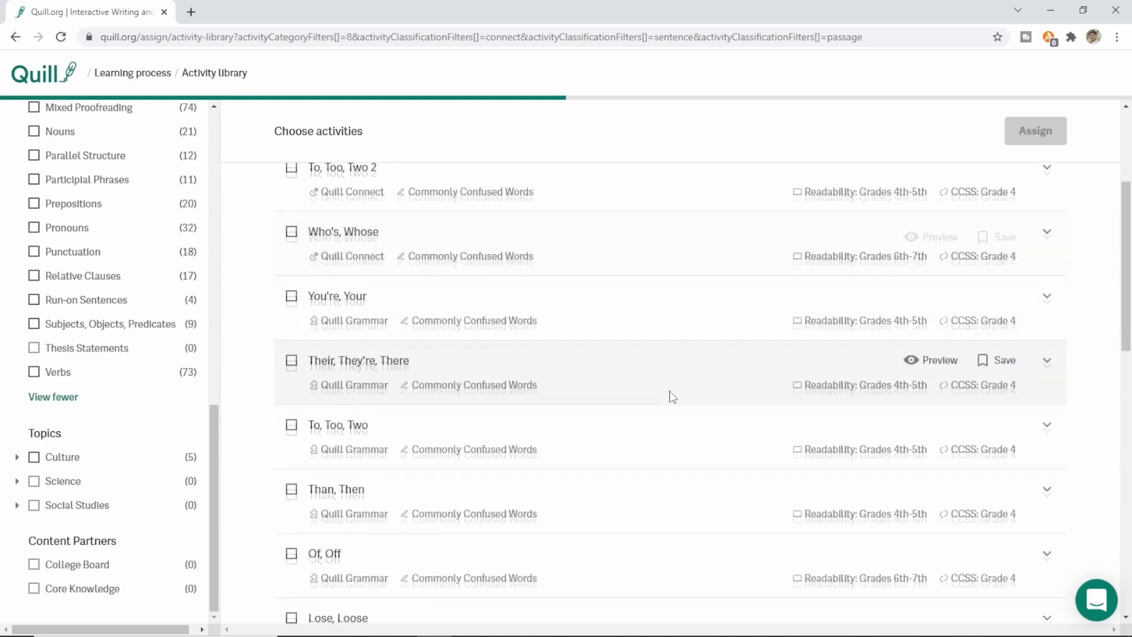
{"action": "scroll", "coordinate": [673, 397], "scroll_direction": "down", "scroll_amount": 2}
{"action": "mouse_move", "coordinate": [321, 362]}
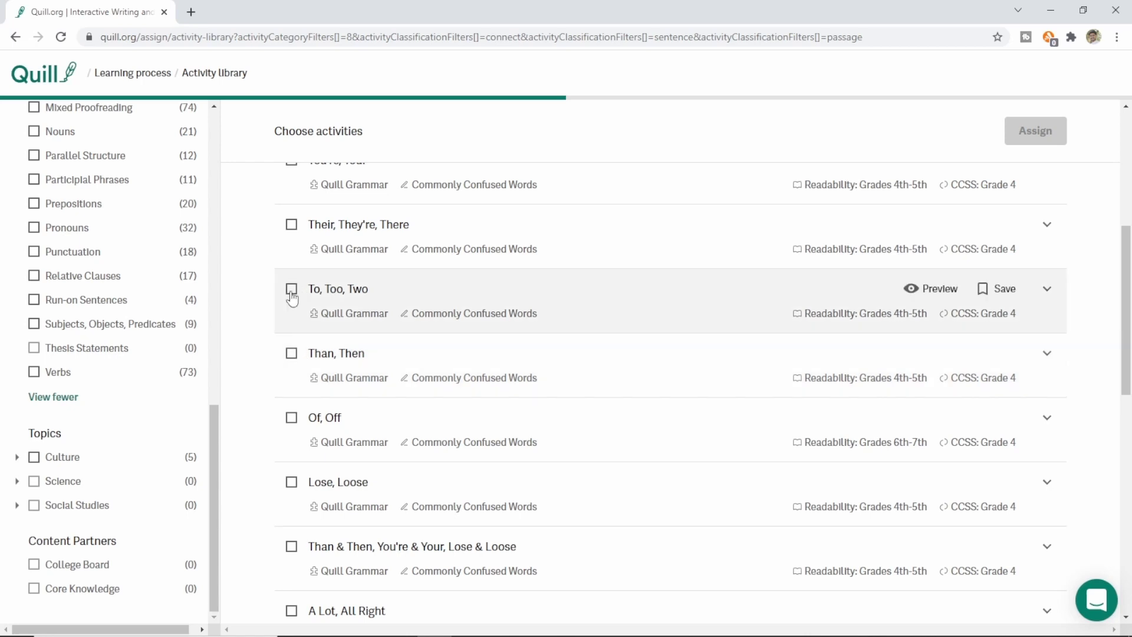
{"action": "left_click", "coordinate": [292, 289]}
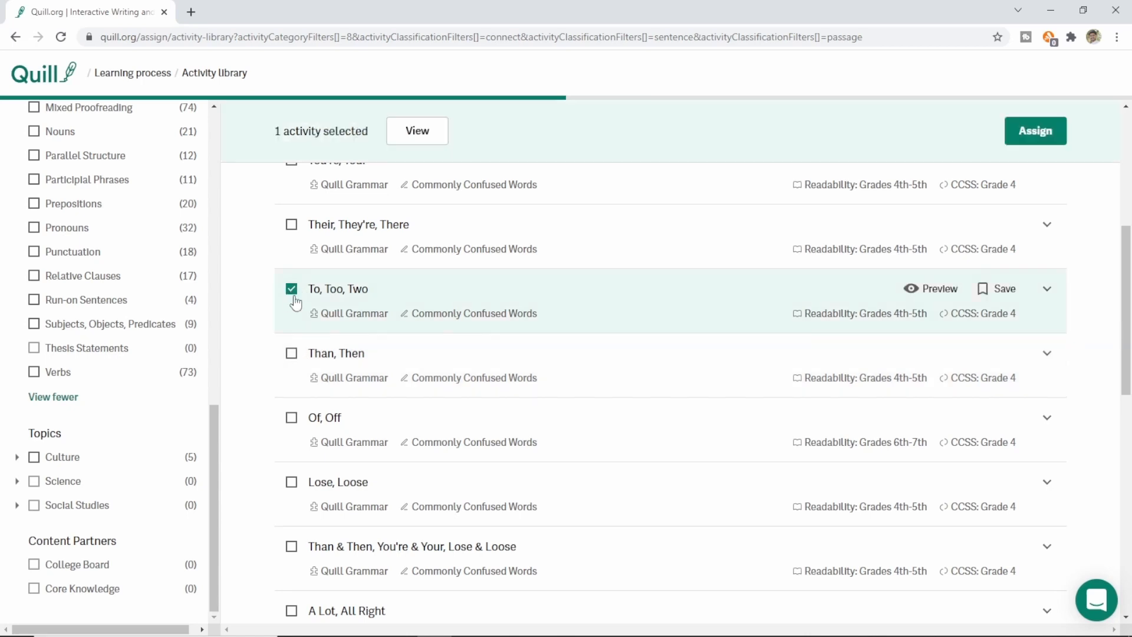
{"action": "left_click", "coordinate": [1033, 133]}
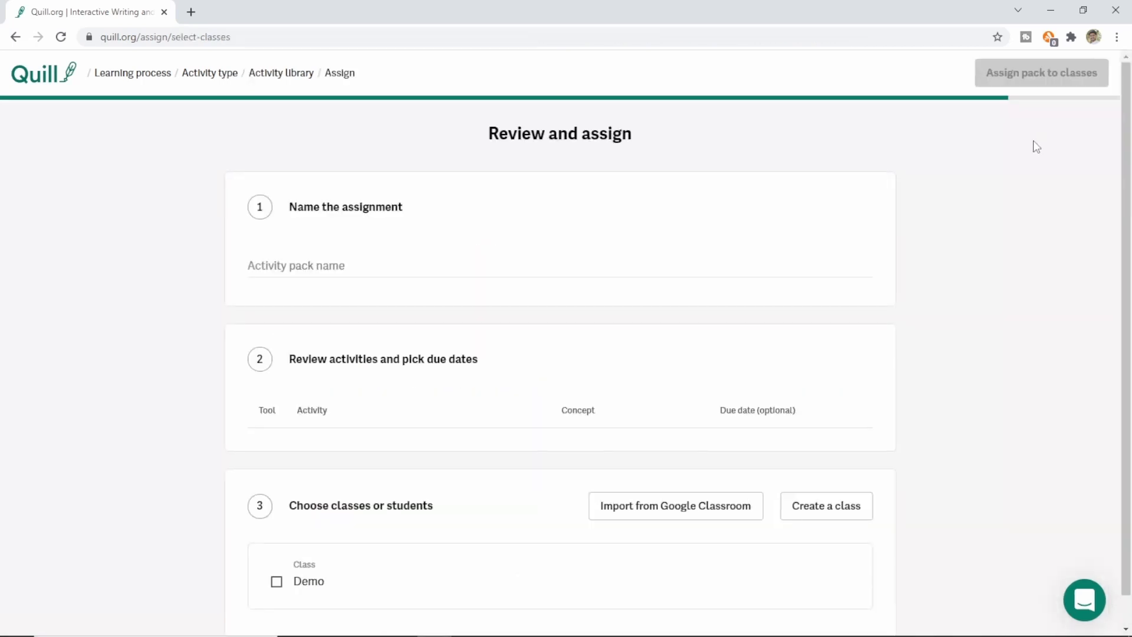
Step: Name the activity pack 'Confusing Words' and open the To, Too, Two due date picker
{"action": "left_click", "coordinate": [346, 267]}
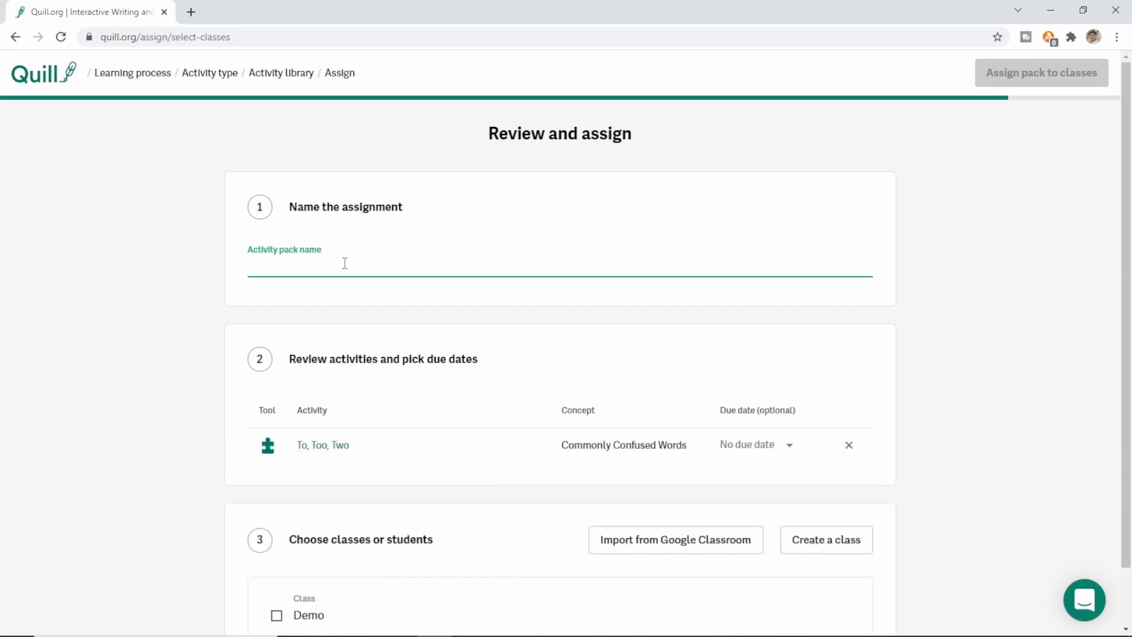
{"action": "type", "text": "Confusing Words"}
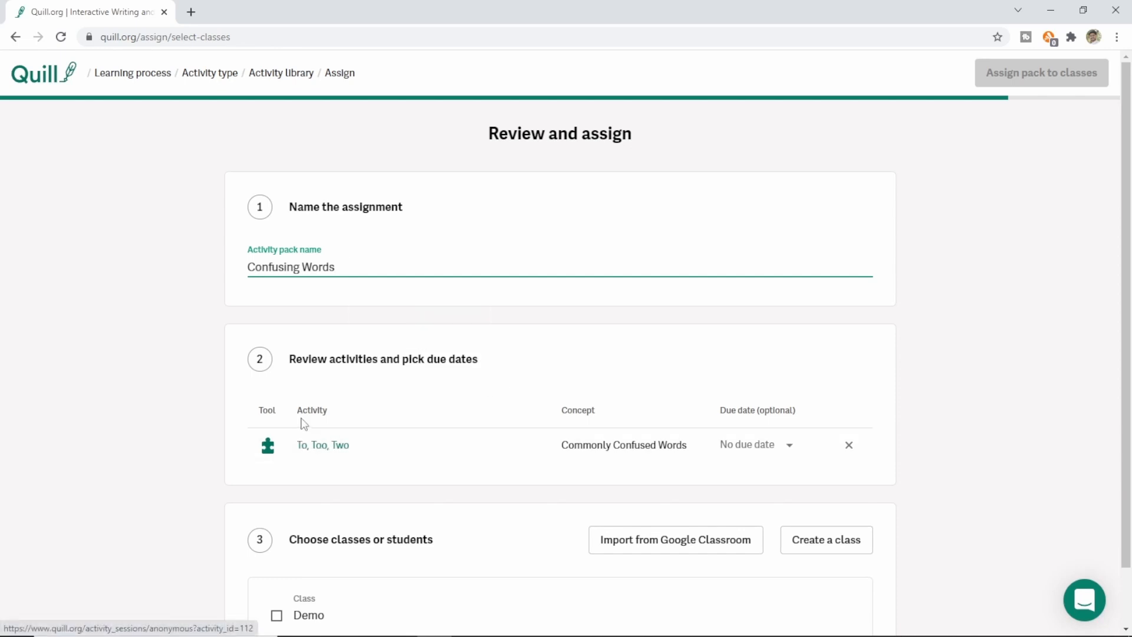
{"action": "mouse_move", "coordinate": [309, 454]}
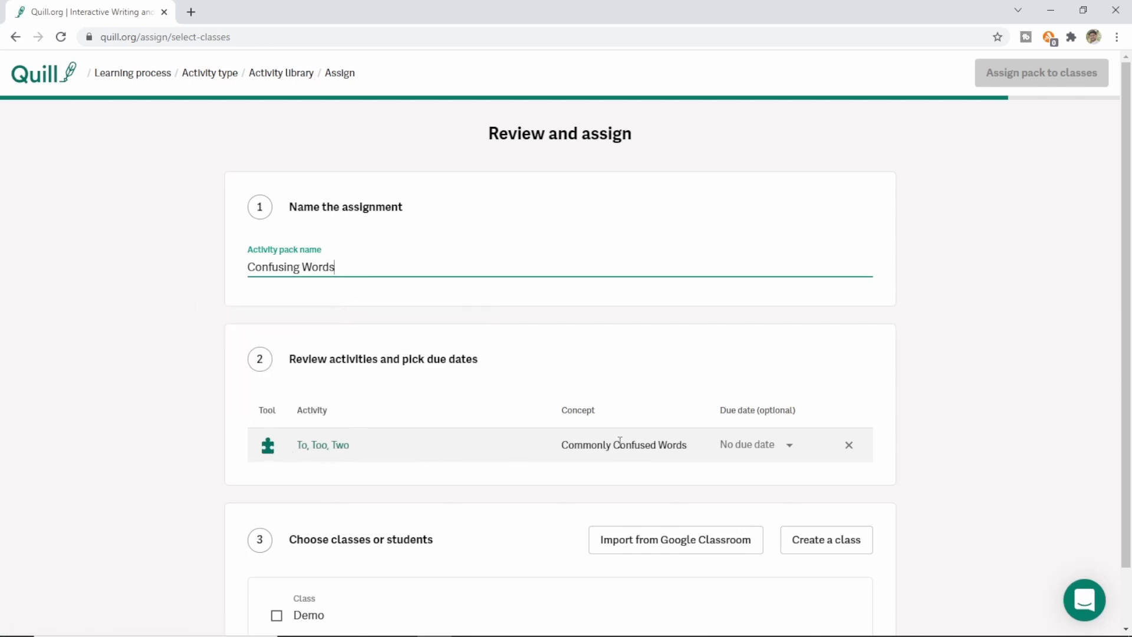
{"action": "left_click", "coordinate": [787, 448]}
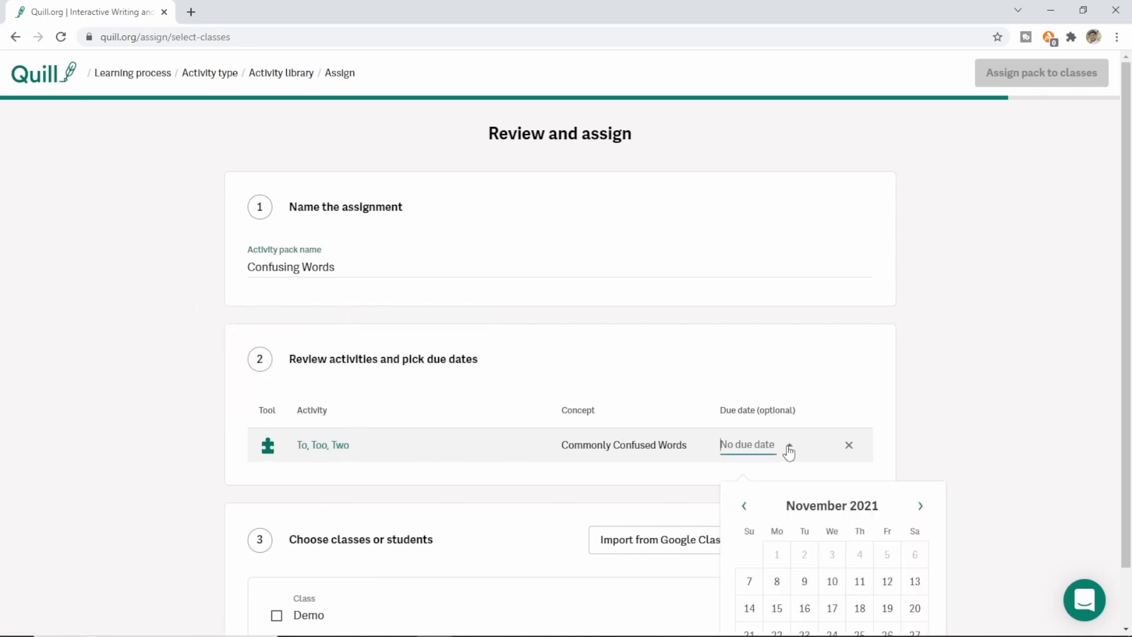
Step: Set To, Too, Two due 11/11/2021, select all Demo class students, and assign the pack
{"action": "scroll", "coordinate": [896, 472], "scroll_direction": "down", "scroll_amount": 1}
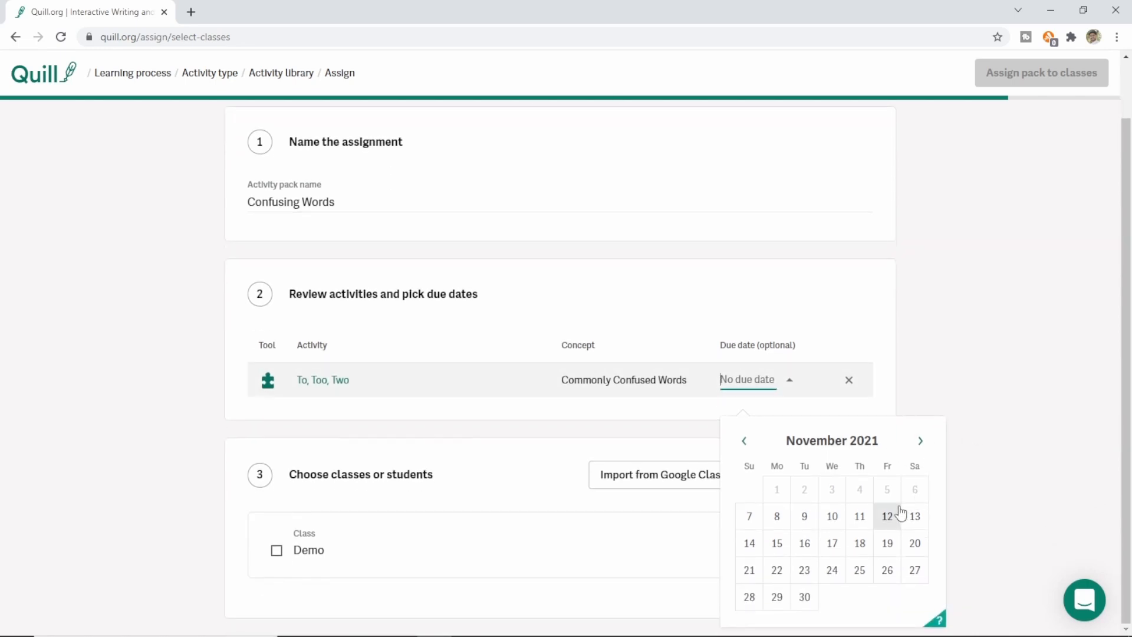
{"action": "left_click", "coordinate": [859, 522]}
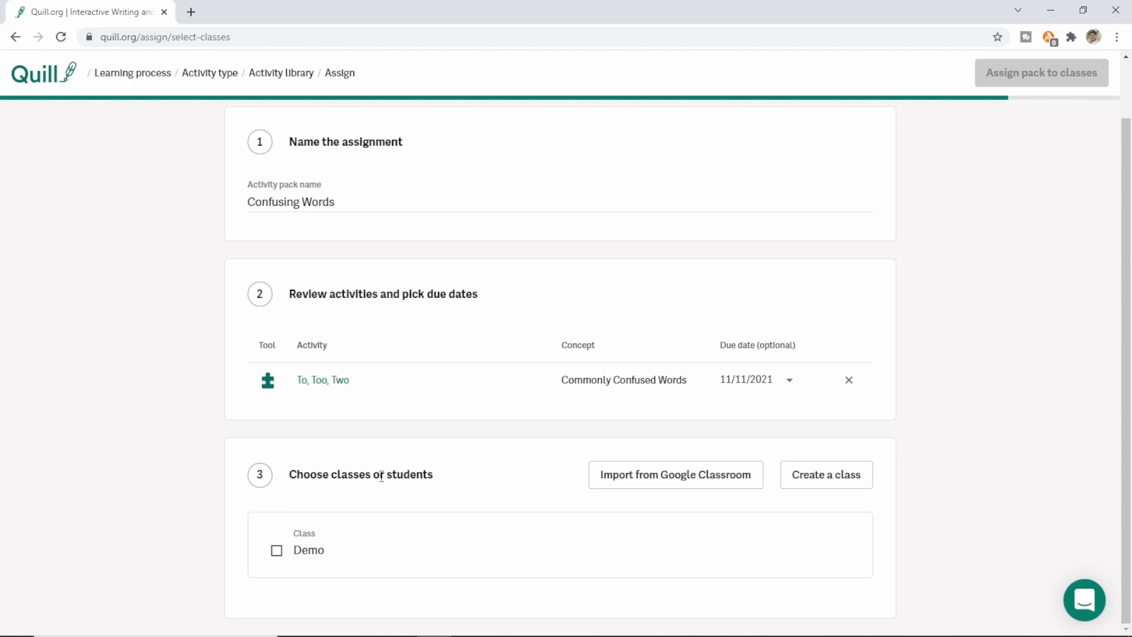
{"action": "left_click", "coordinate": [277, 555]}
{"action": "left_click", "coordinate": [702, 552]}
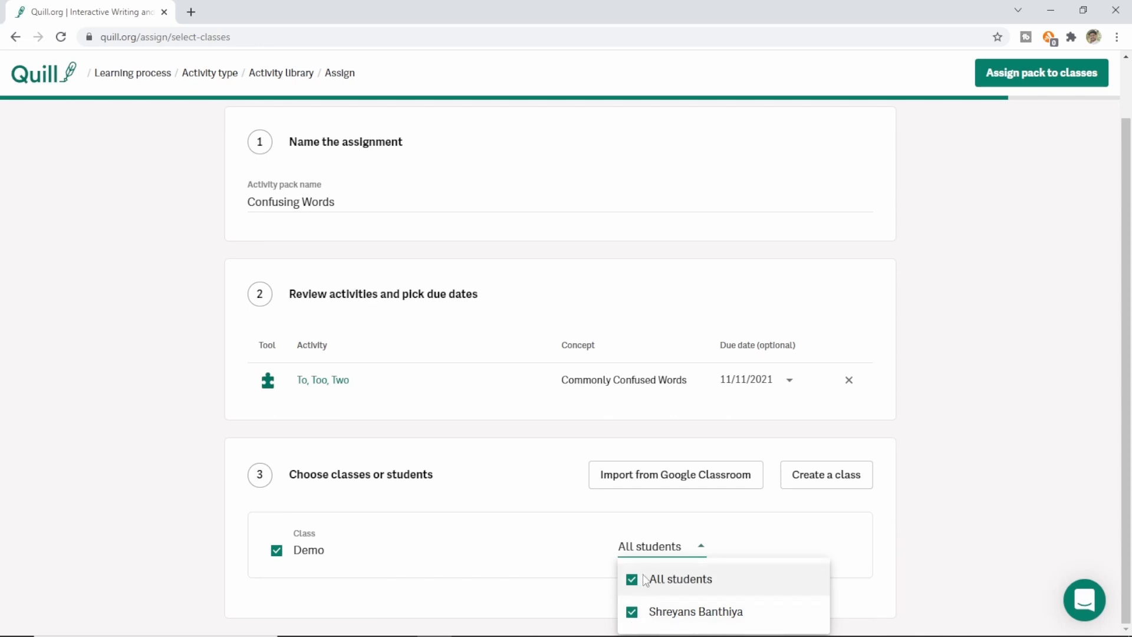
{"action": "left_click", "coordinate": [955, 518]}
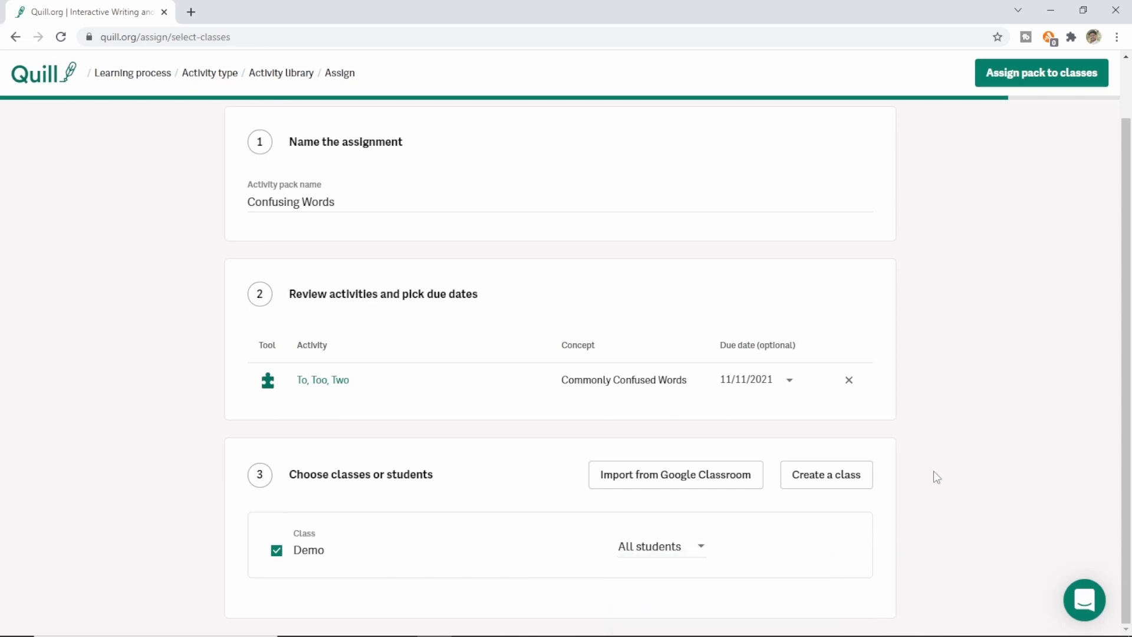
{"action": "left_click", "coordinate": [1069, 77]}
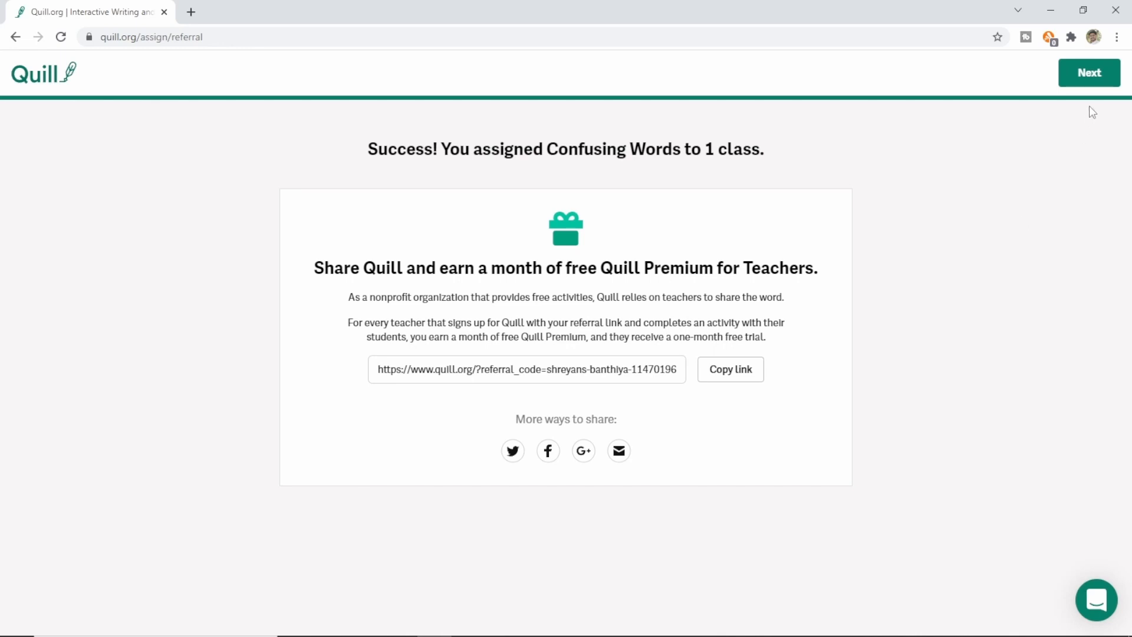
Step: Move past the Confusing Words success message to the 'What would you like to do next?' options
{"action": "left_click", "coordinate": [1091, 74]}
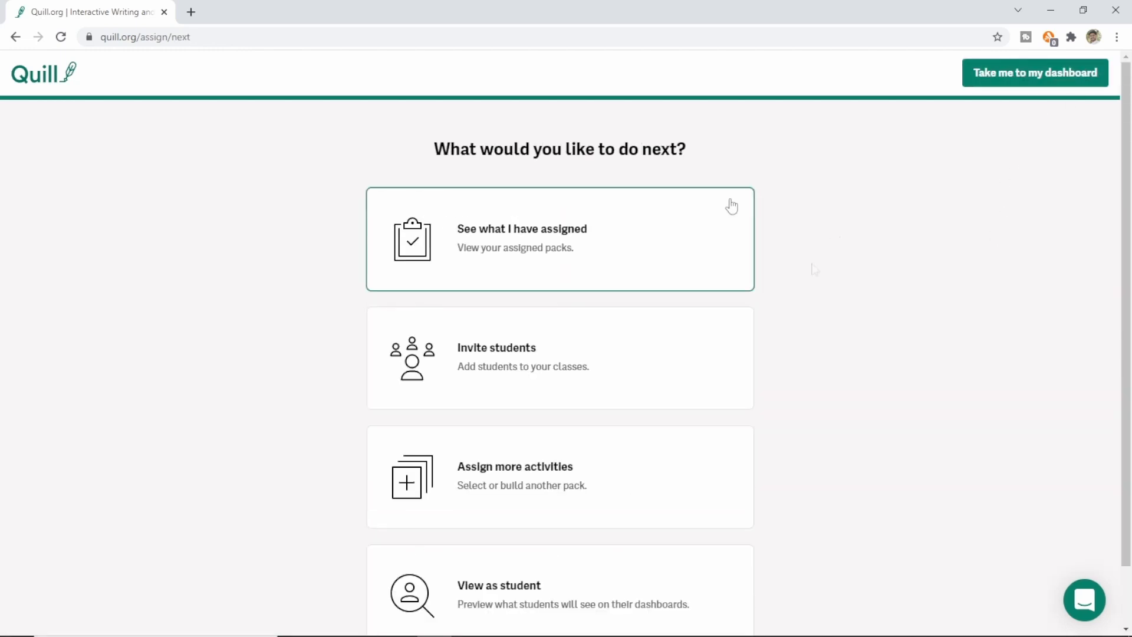
{"action": "scroll", "coordinate": [816, 283], "scroll_direction": "down", "scroll_amount": 1}
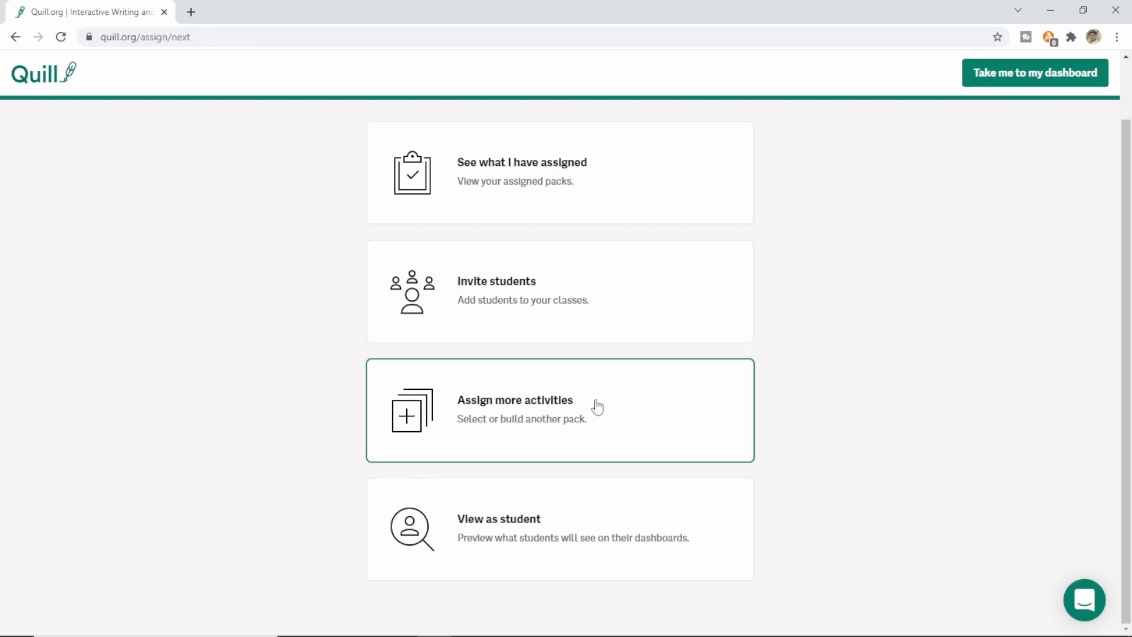
Step: As the Demo student, open the Demo classwork and start To, Too, Two, due Nov 11, 2021
{"action": "left_click", "coordinate": [503, 526]}
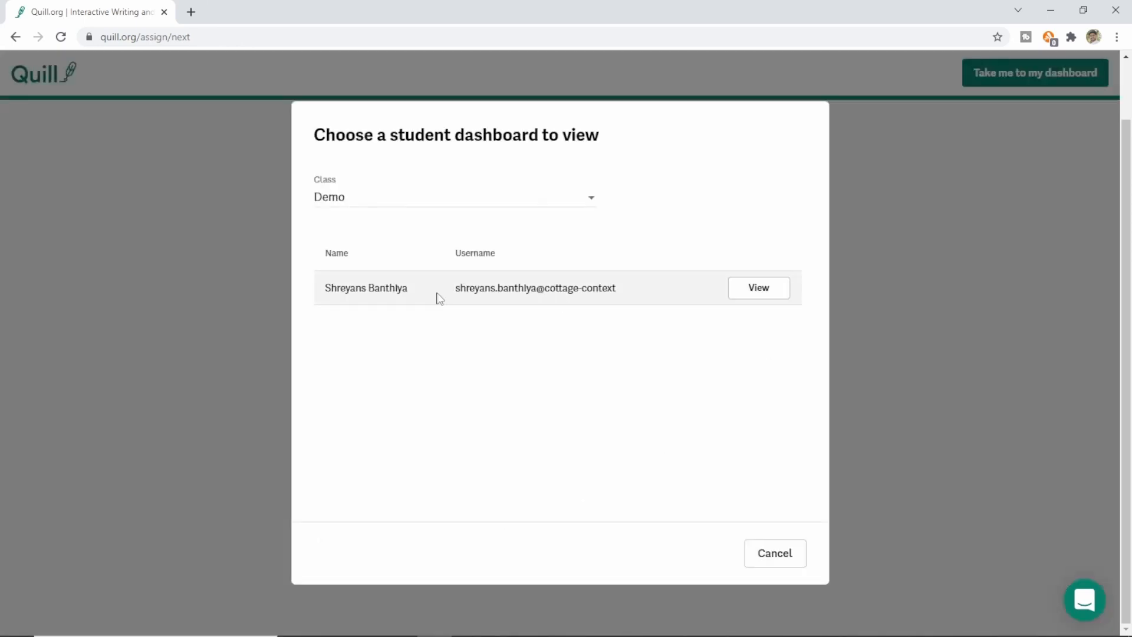
{"action": "left_click", "coordinate": [769, 296]}
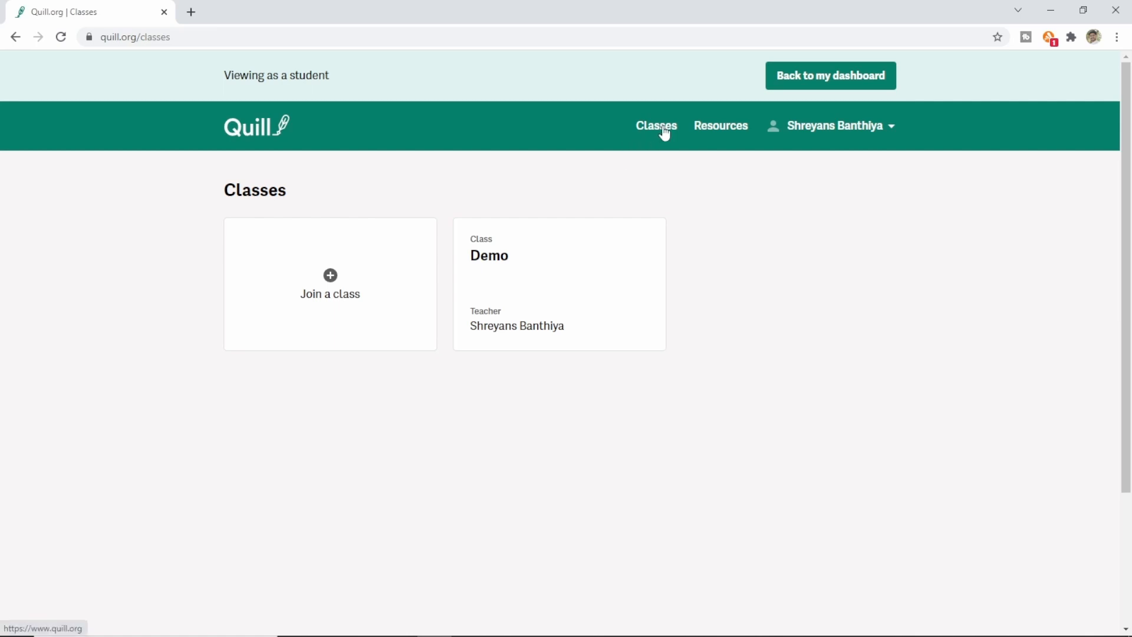
{"action": "left_click", "coordinate": [506, 272]}
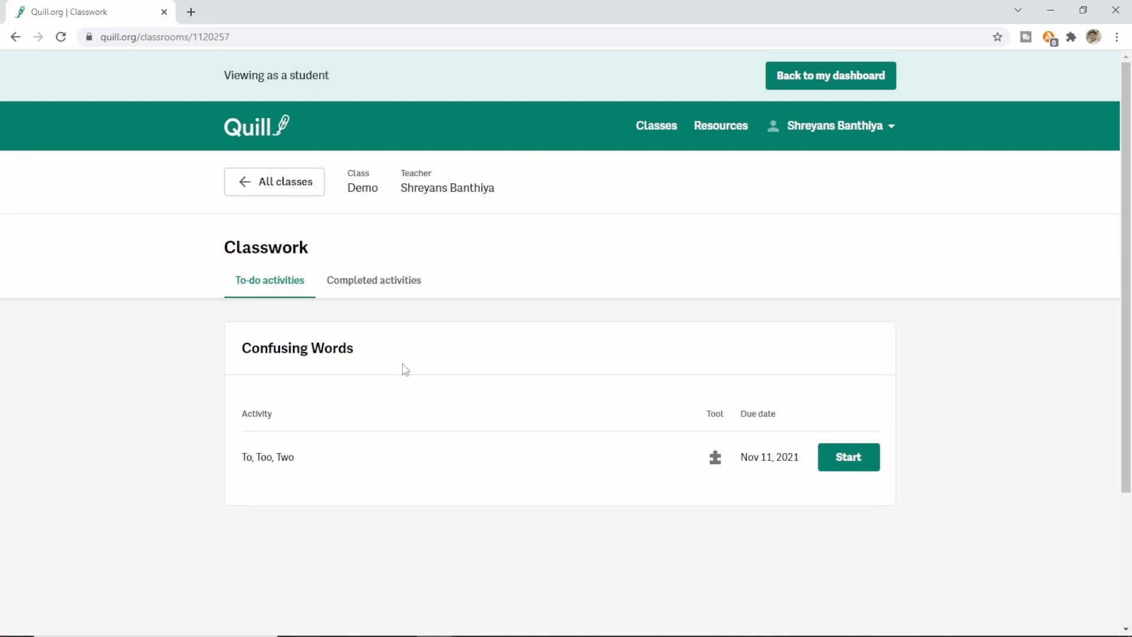
{"action": "left_click", "coordinate": [851, 460]}
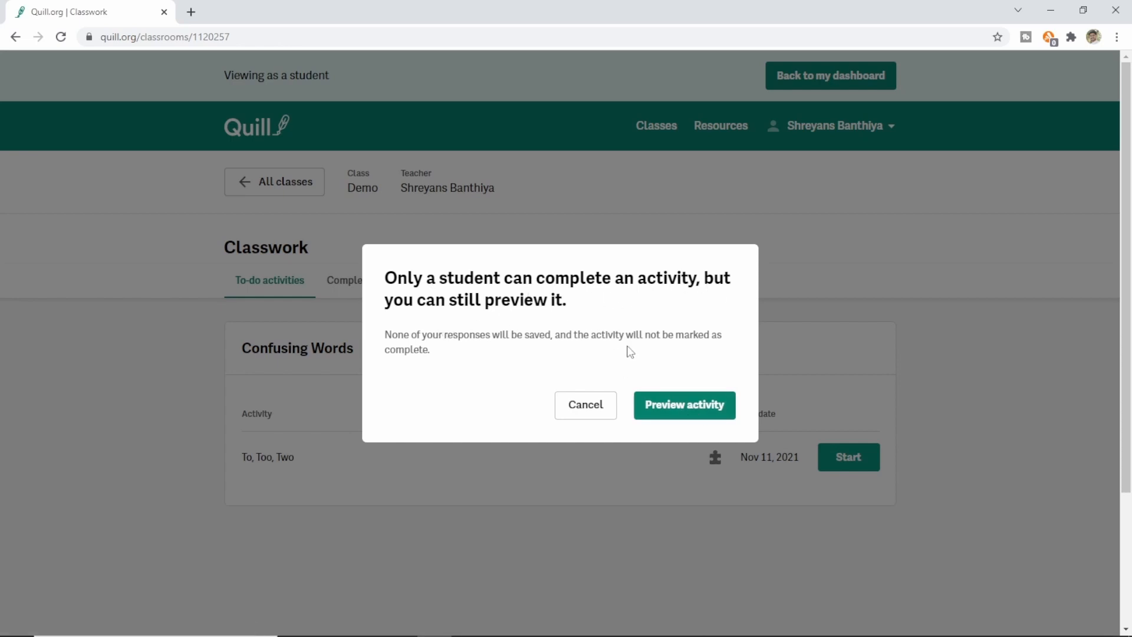
Step: Preview To, Too, Two as a teacher and begin question 1 of 11
{"action": "left_click", "coordinate": [698, 412]}
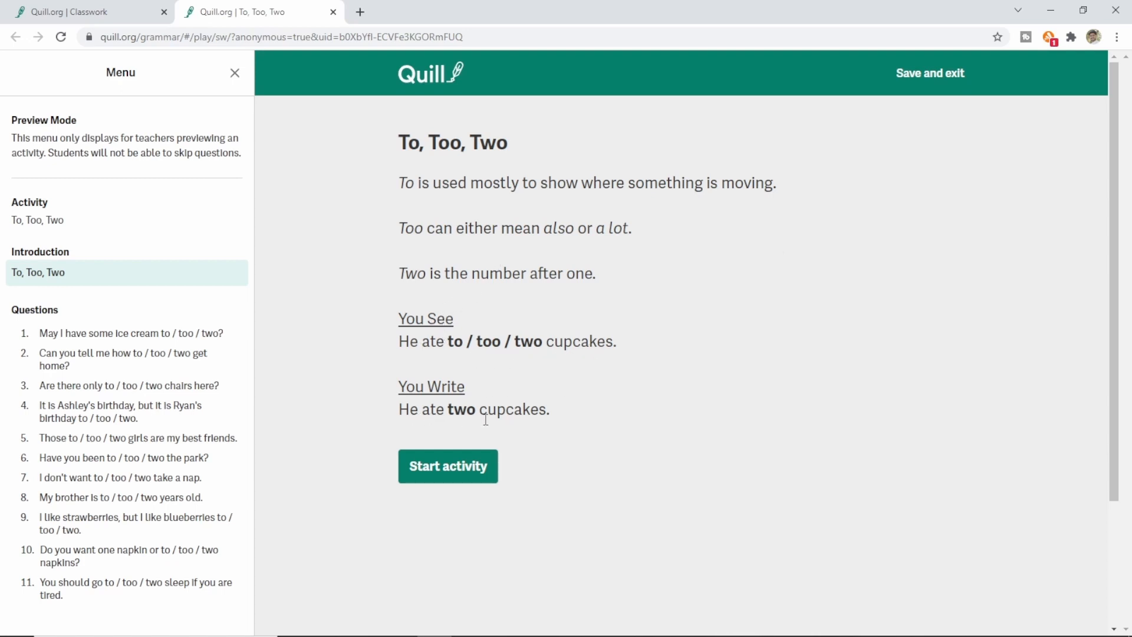
{"action": "left_click", "coordinate": [449, 477]}
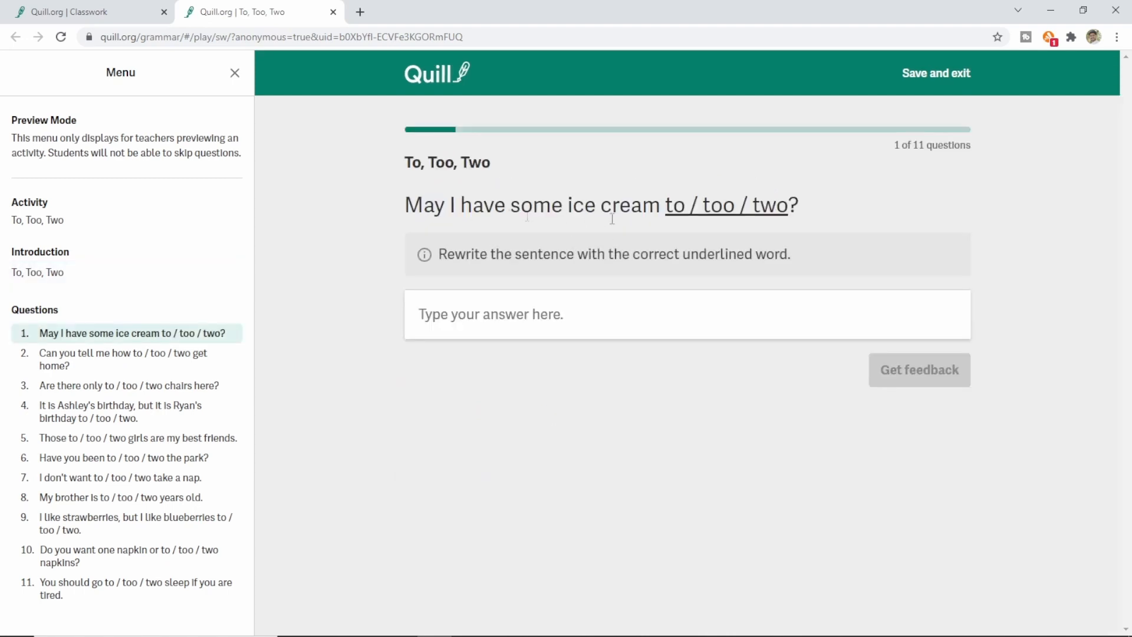